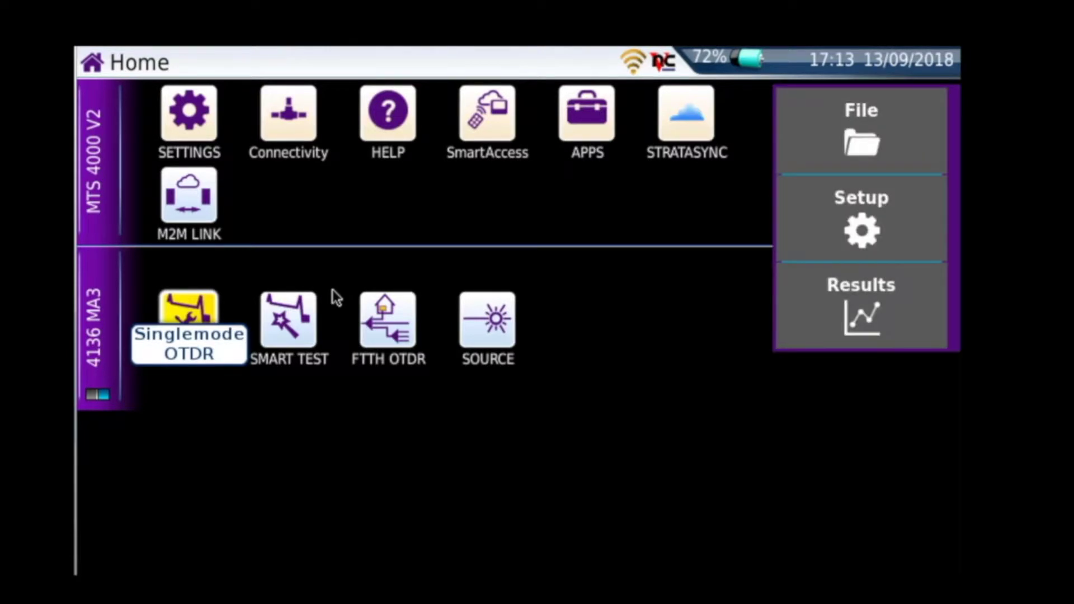
# Launch the Singlemode OTDR function from the Home screen to show its File, Setup and Results panel
pyautogui.click(880, 209)
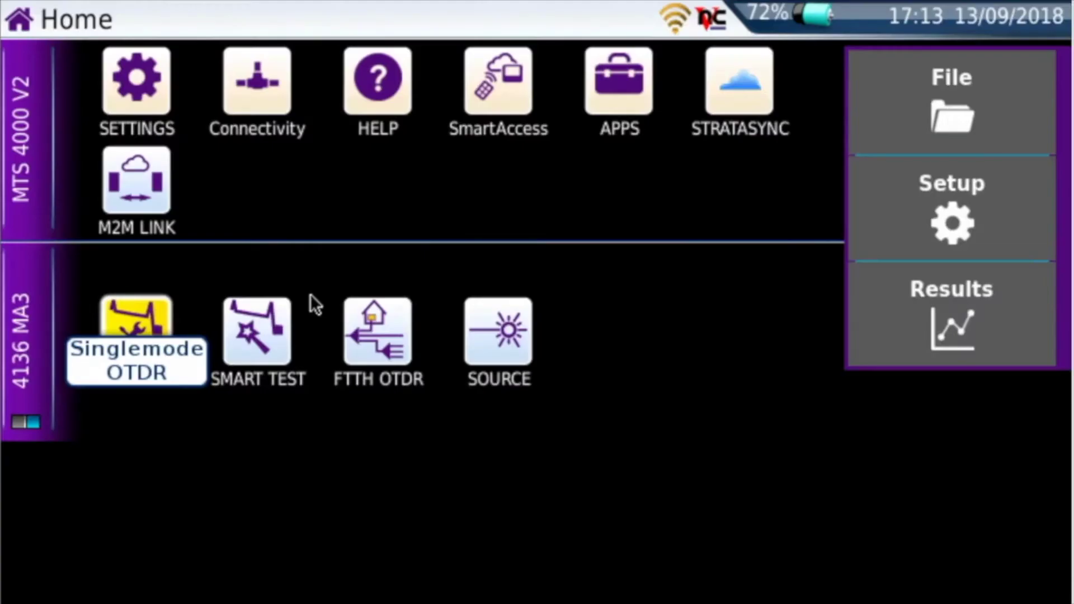
# Set the laser to 1310/1625 nm and, after trying Auto (PON), leave acquisition on Manual
pyautogui.click(975, 199)
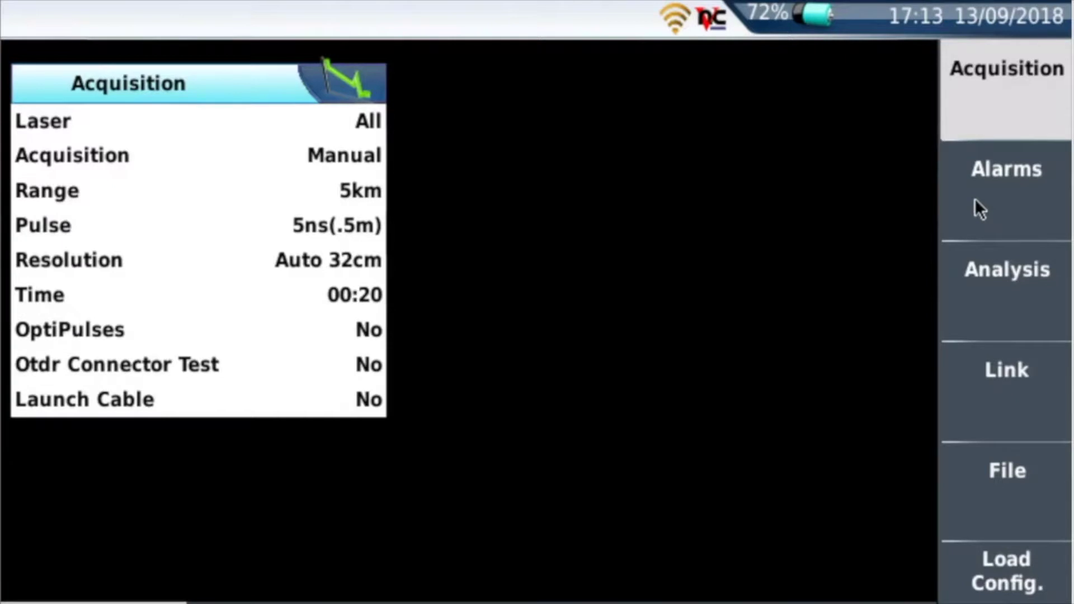
pyautogui.click(87, 116)
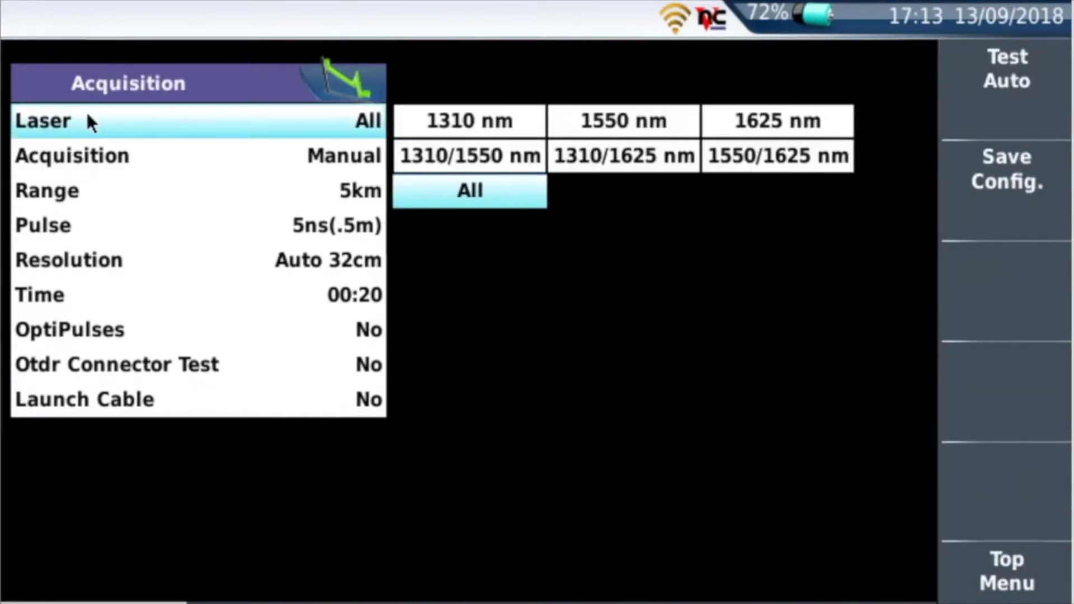
pyautogui.click(623, 168)
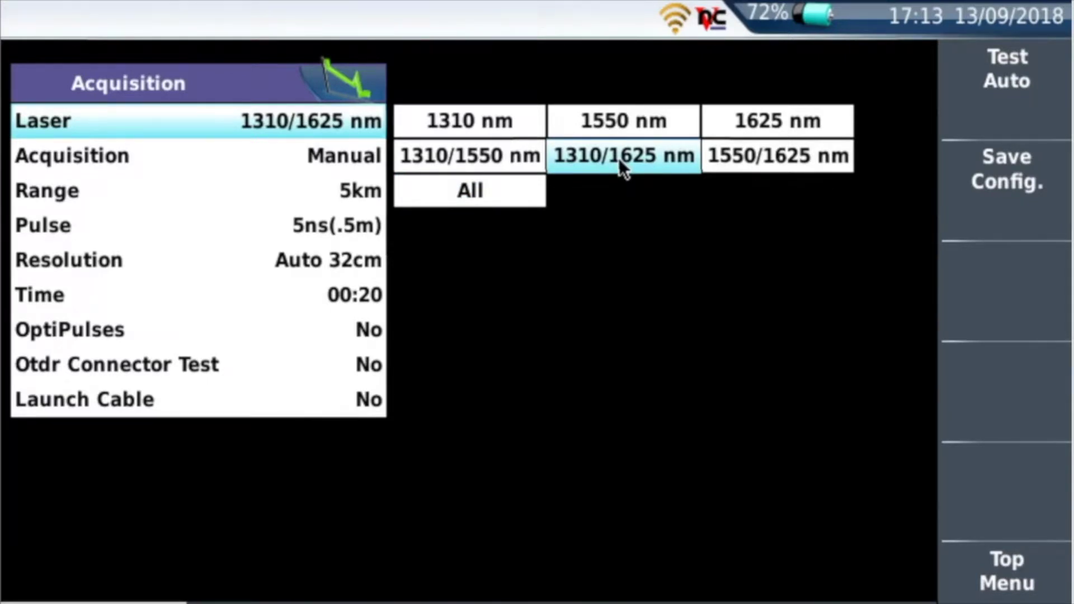
pyautogui.click(131, 144)
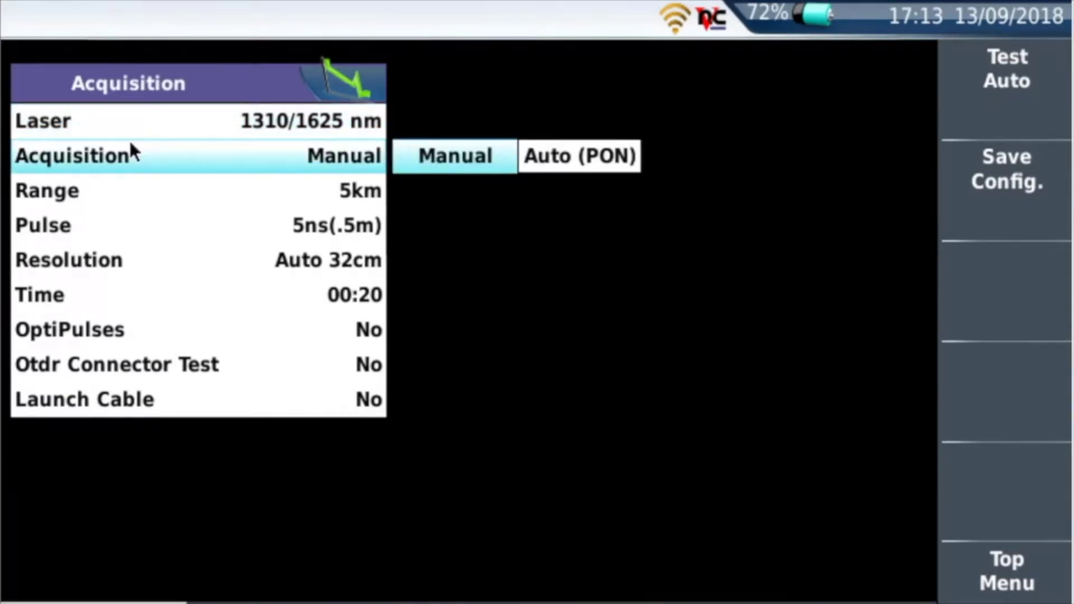
pyautogui.click(557, 156)
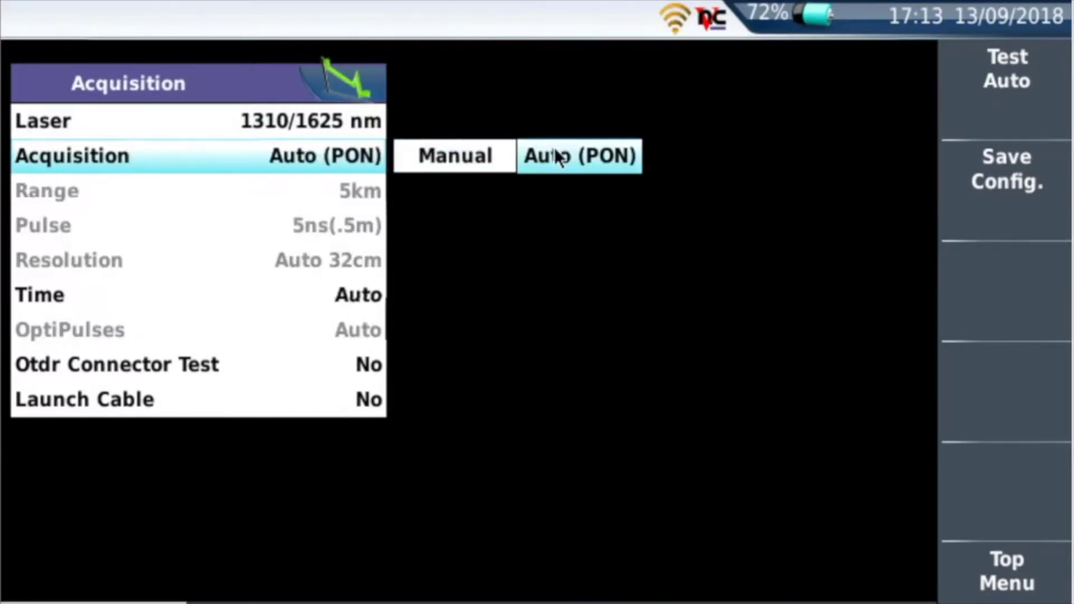
pyautogui.click(456, 157)
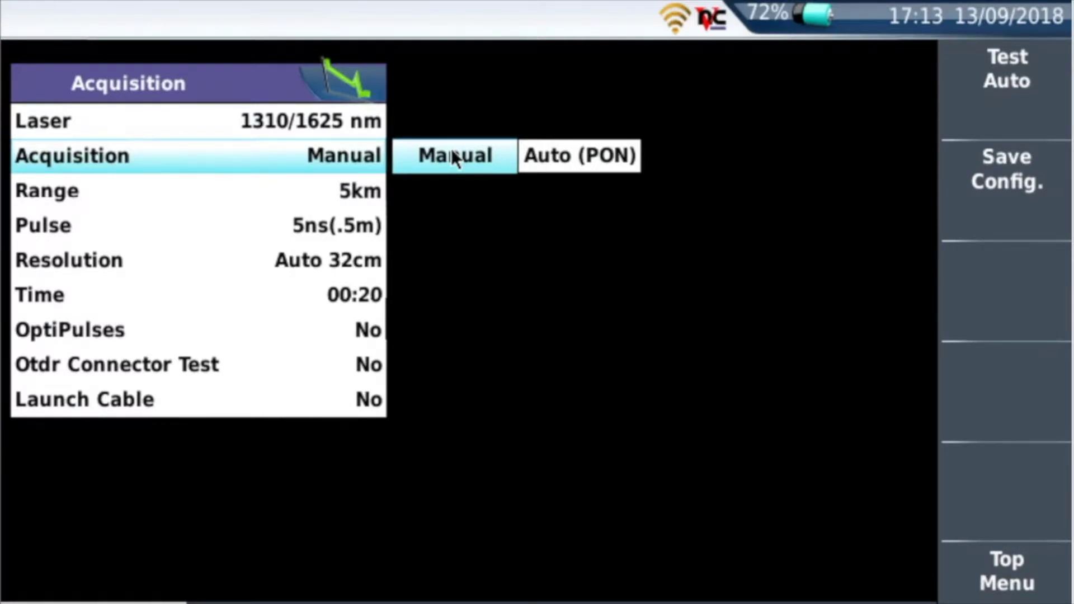
pyautogui.click(79, 179)
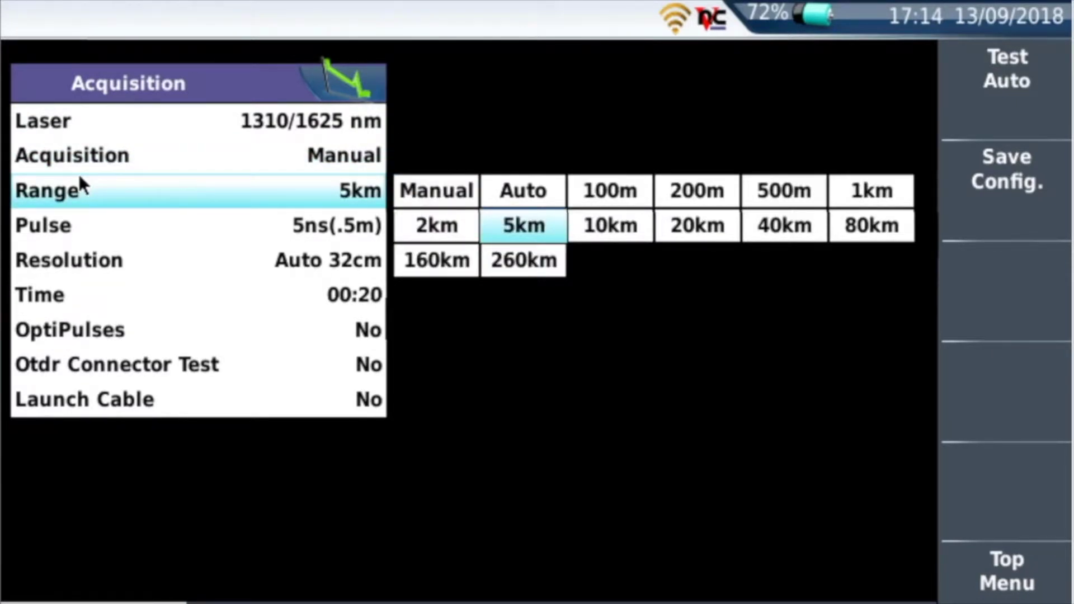
# Keep the range at 5 km, set the pulse to 200ns(20m), and choose the acquisition time
pyautogui.click(443, 218)
pyautogui.click(515, 212)
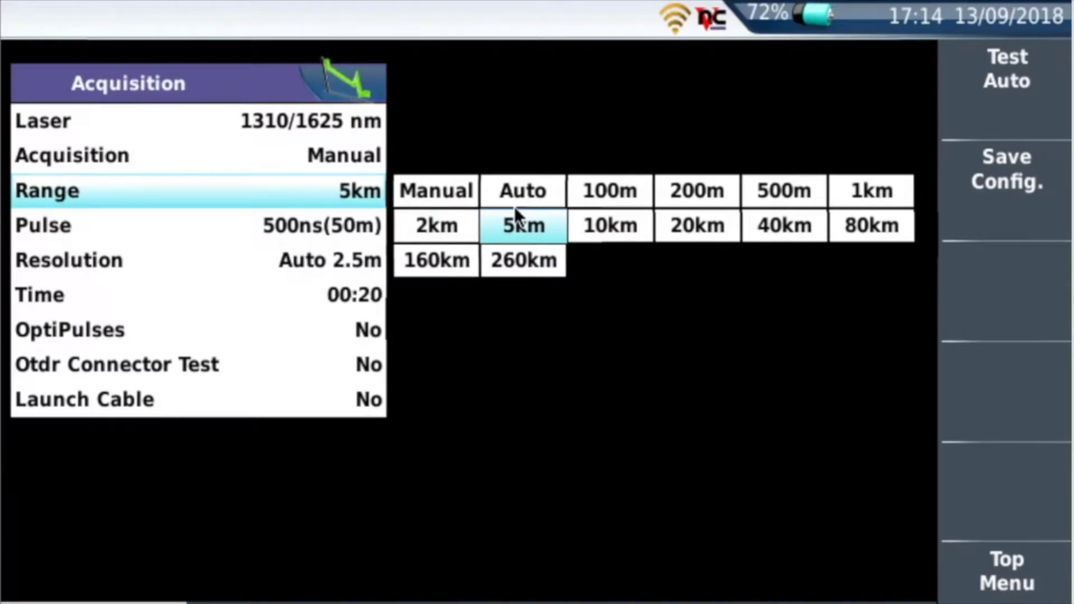
pyautogui.click(260, 225)
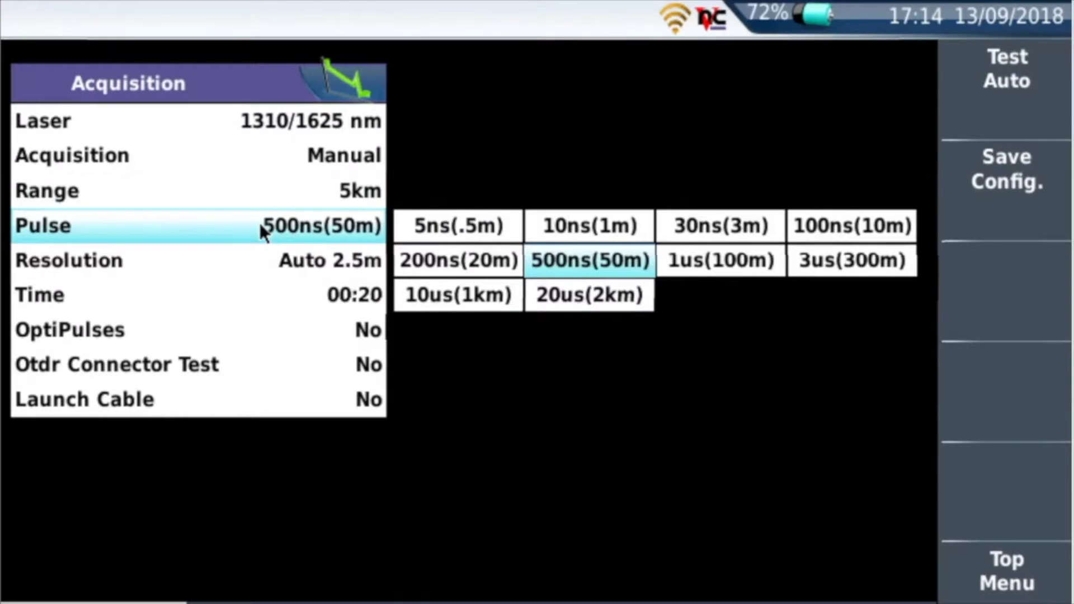
pyautogui.click(439, 256)
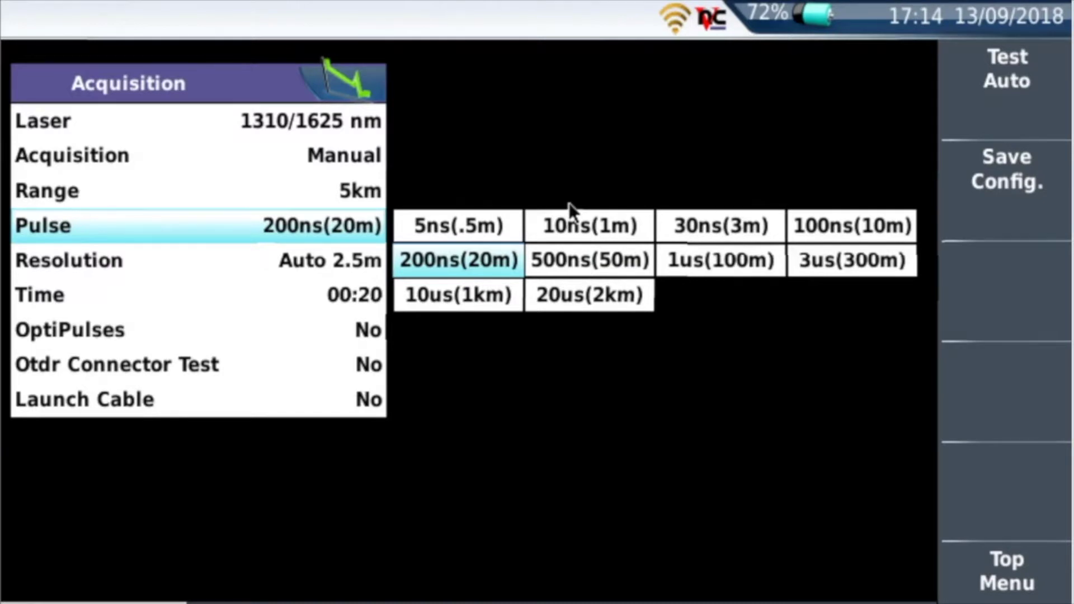
pyautogui.click(184, 259)
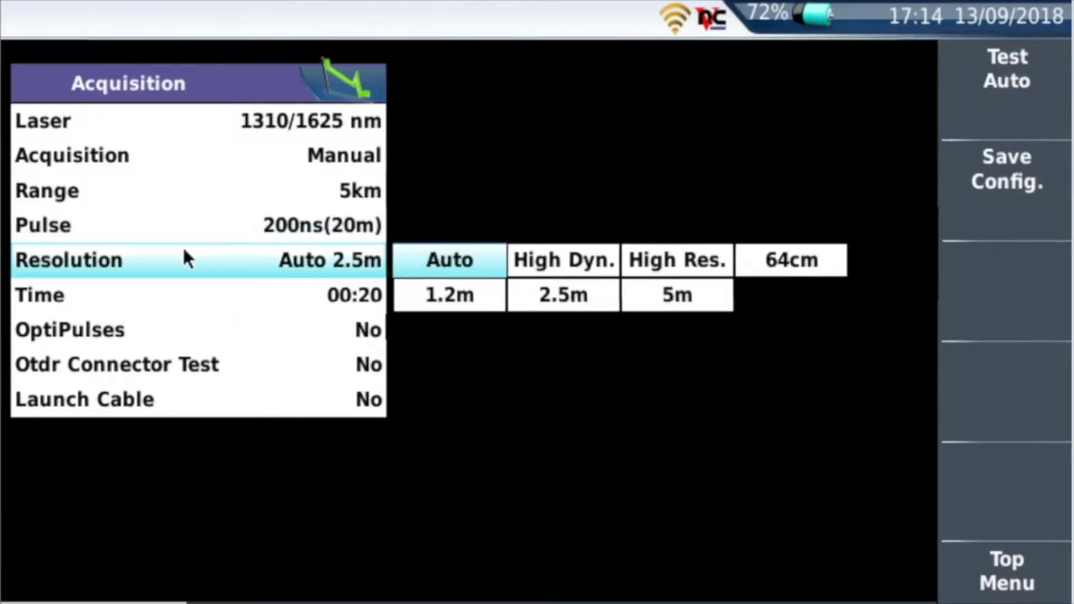
pyautogui.click(85, 296)
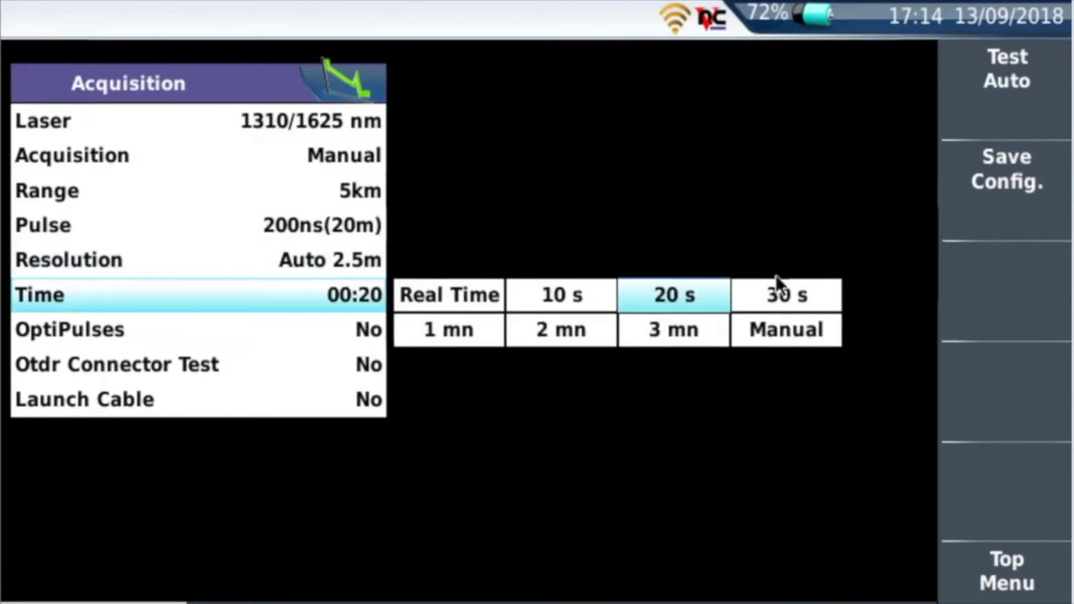
pyautogui.click(815, 294)
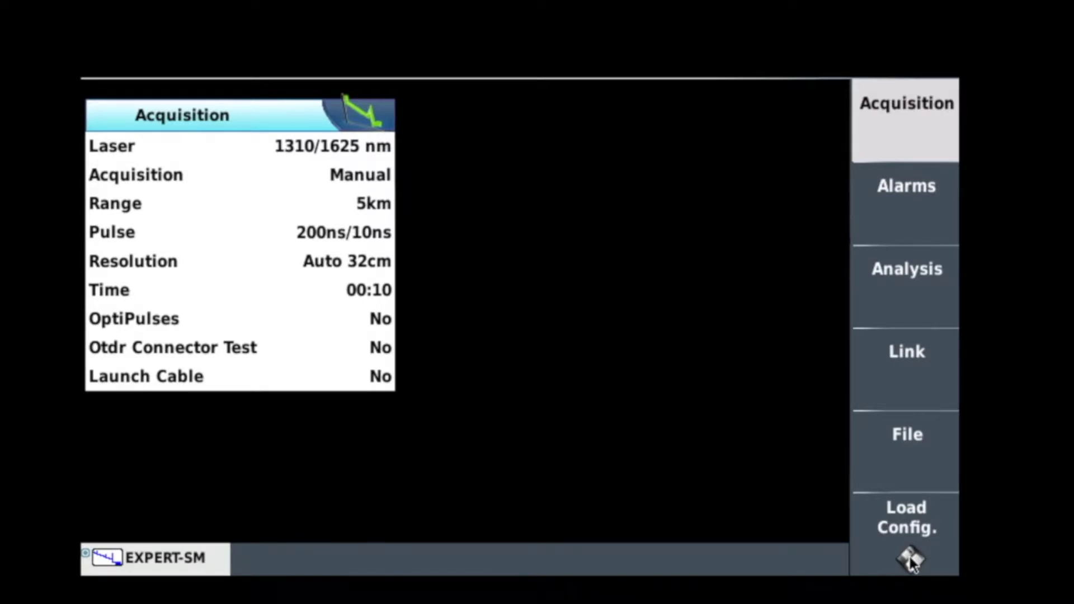
# In the Analysis settings, select the 1590-1650 SM index of refraction entry
pyautogui.click(905, 308)
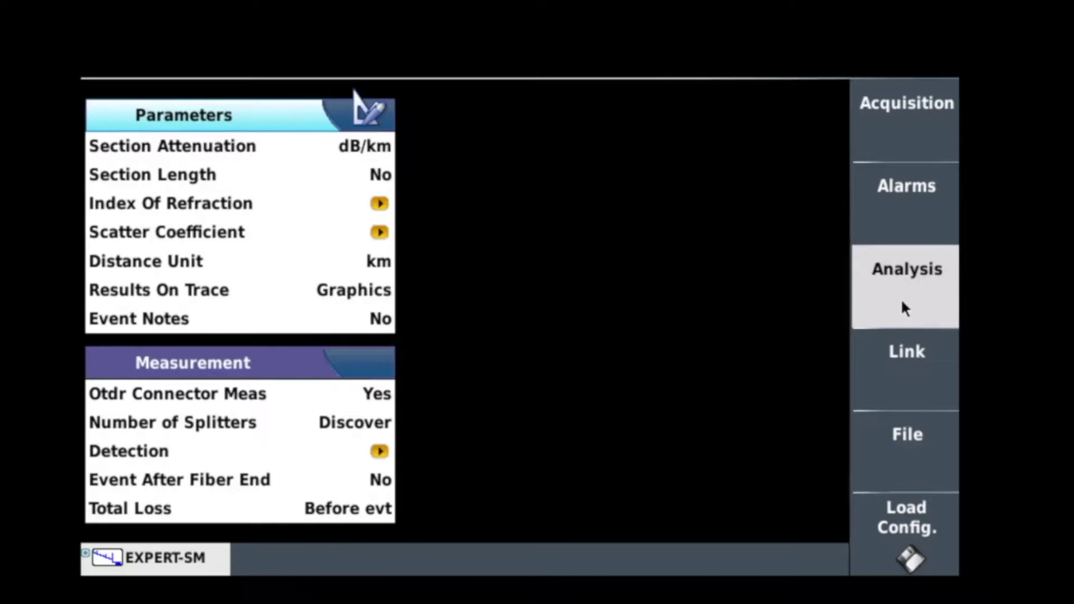
pyautogui.click(149, 223)
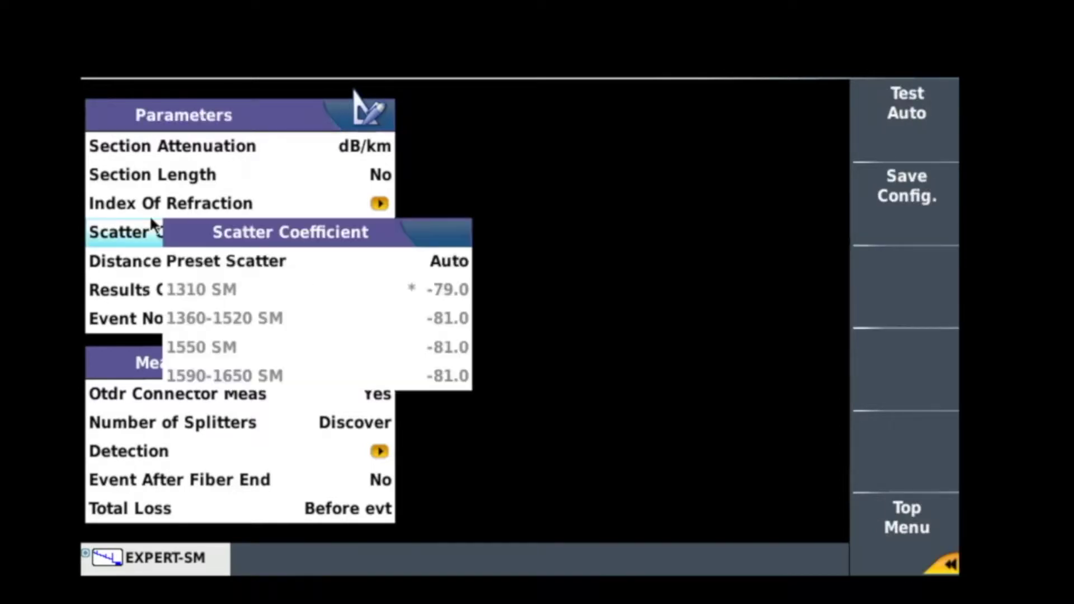
pyautogui.click(135, 204)
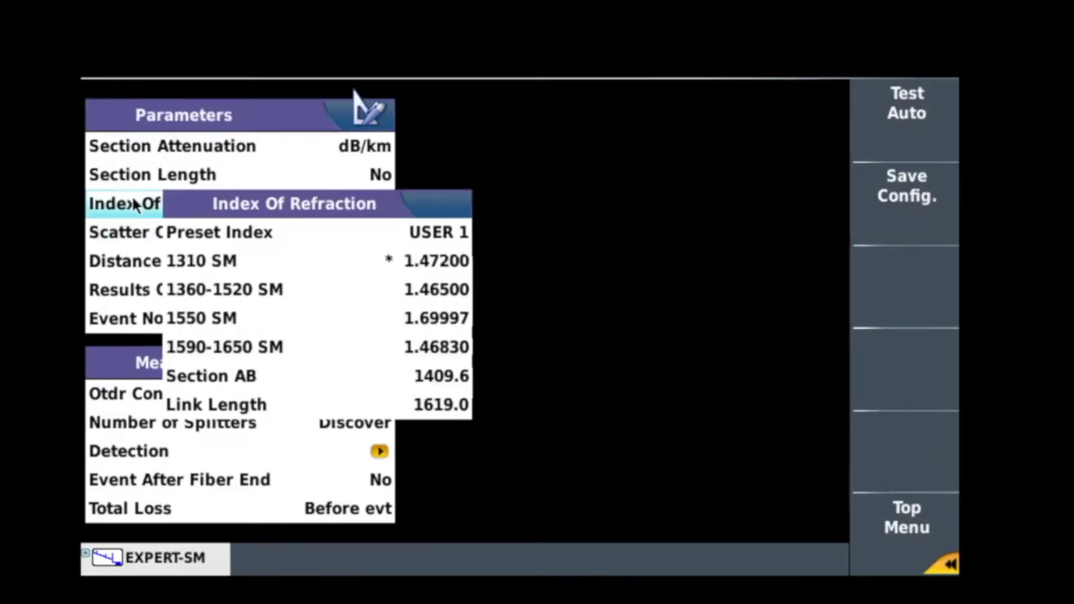
pyautogui.click(219, 235)
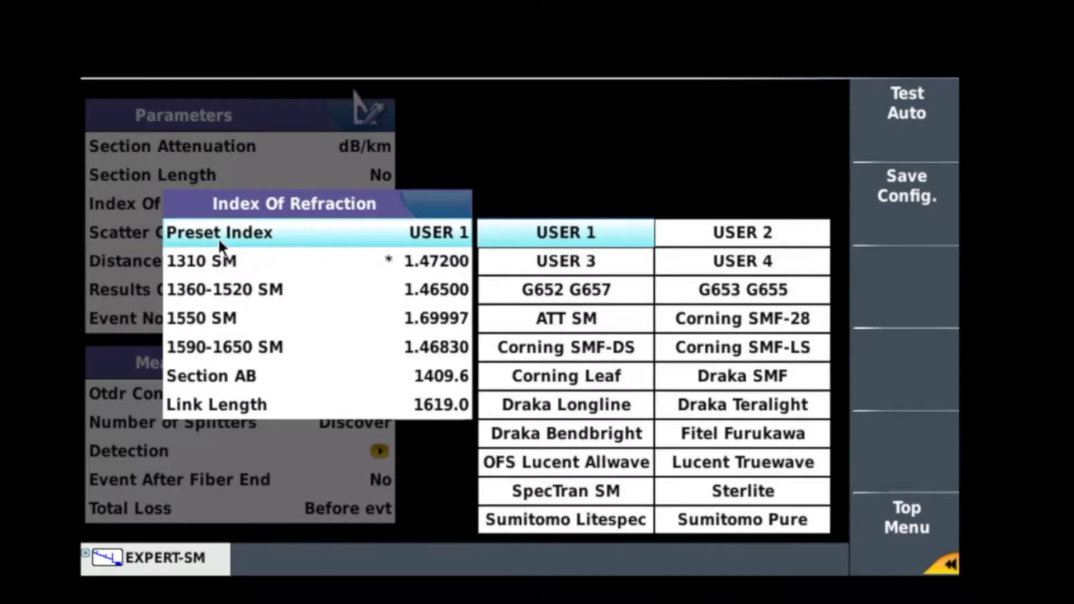
pyautogui.click(335, 268)
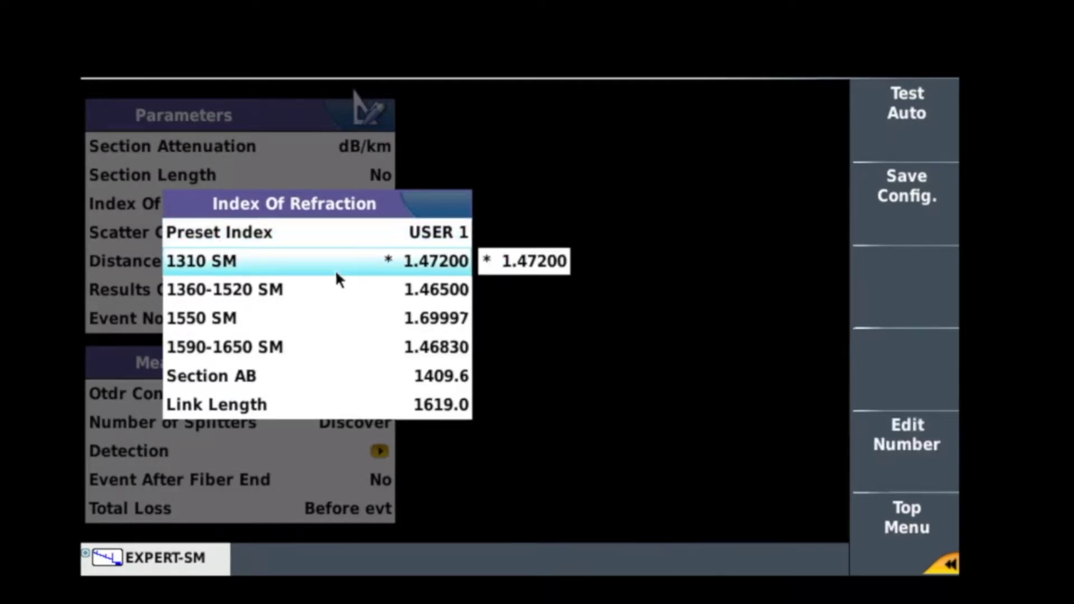
pyautogui.click(253, 351)
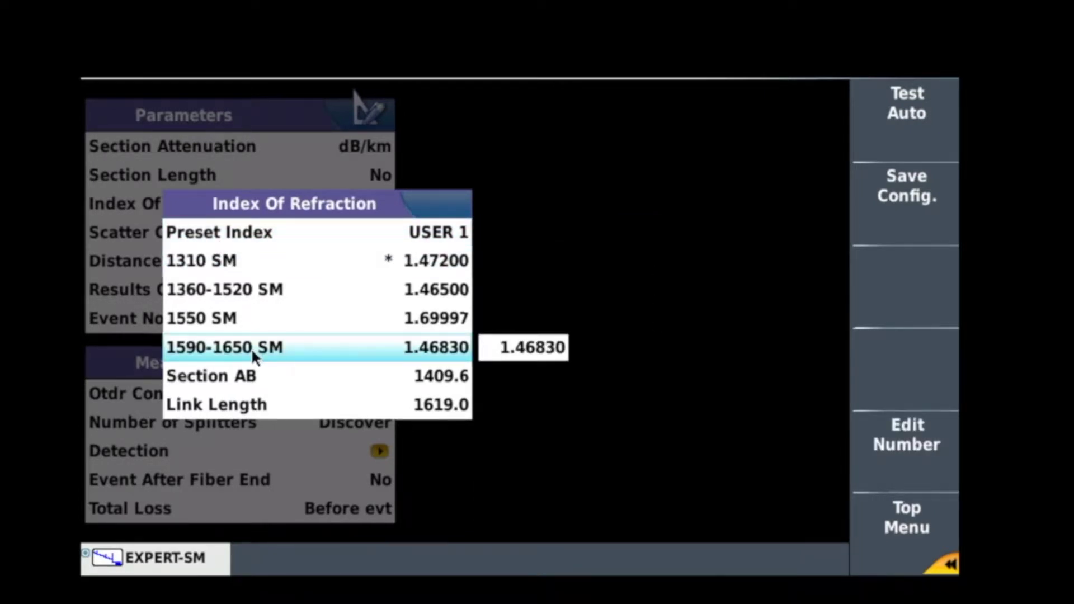
# Replace the 1590-1650 SM index of refraction with 1.4683
pyautogui.click(527, 339)
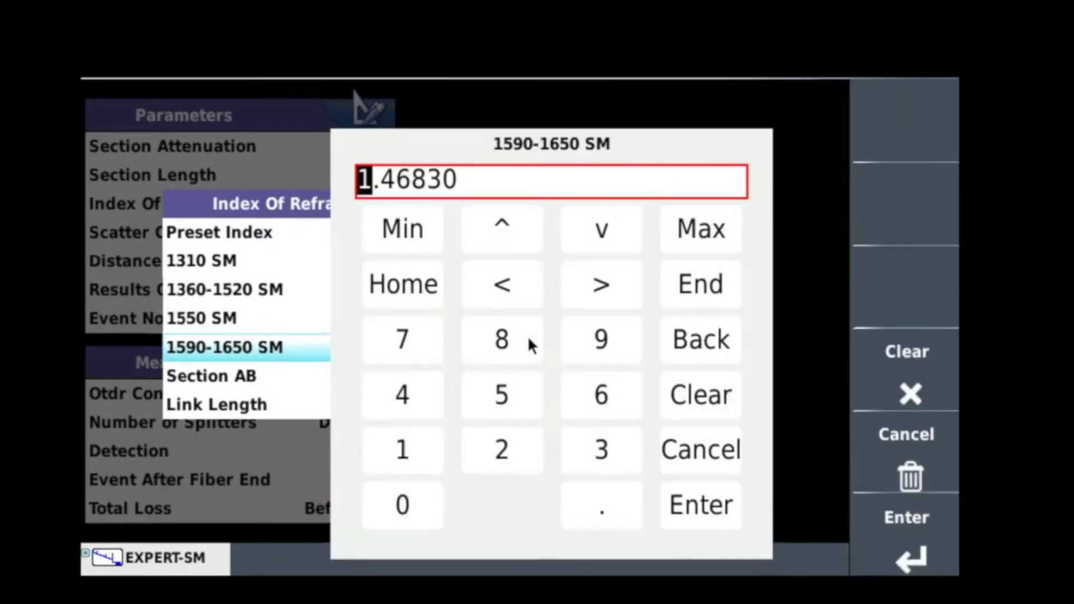
pyautogui.click(699, 405)
pyautogui.click(398, 448)
pyautogui.click(578, 514)
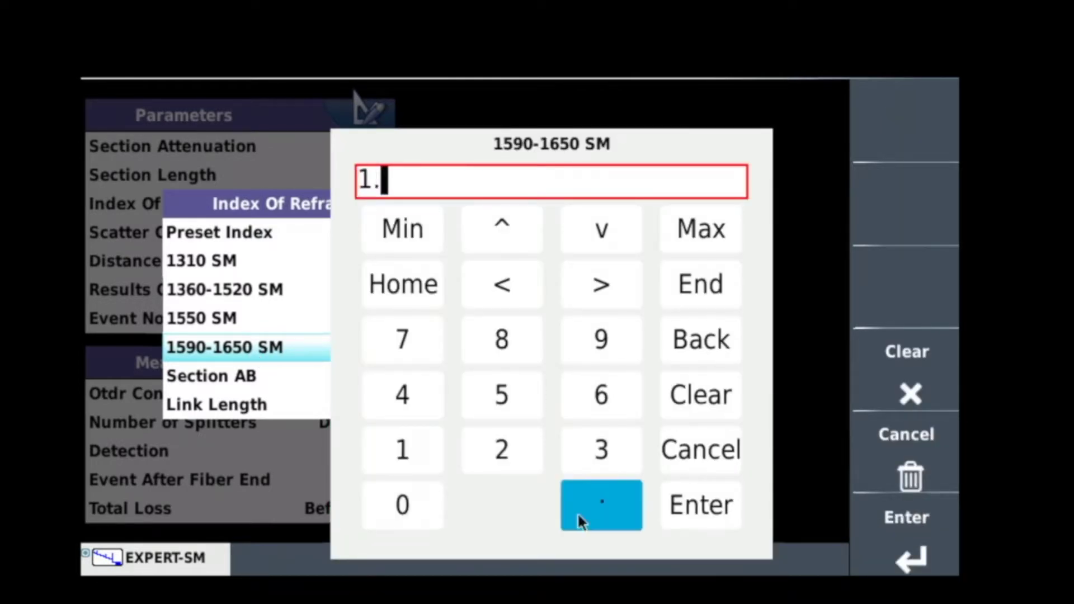
pyautogui.click(382, 393)
pyautogui.click(600, 386)
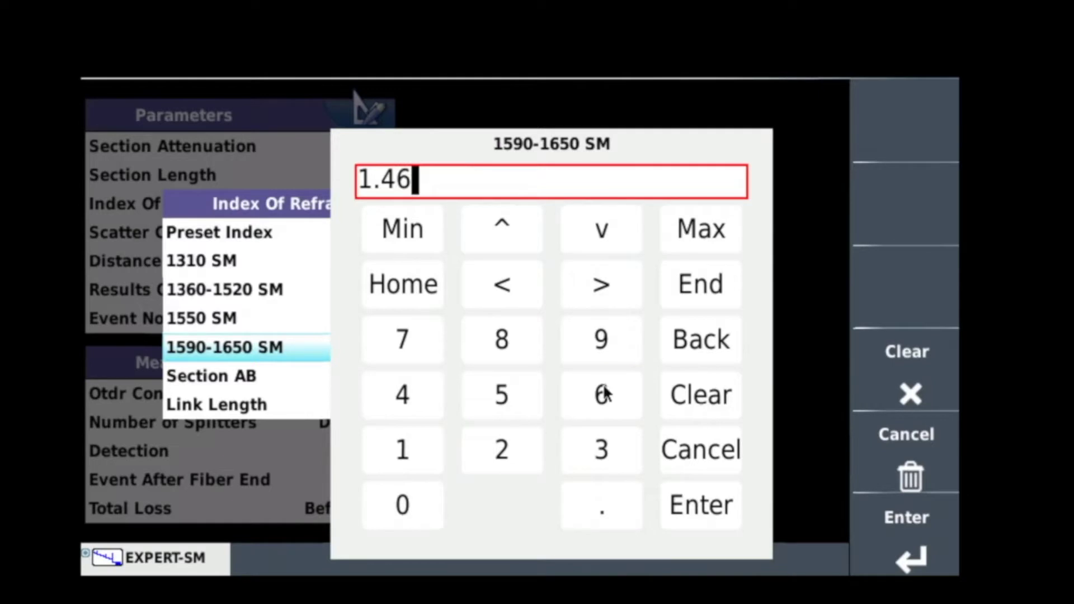
pyautogui.click(487, 341)
pyautogui.click(596, 450)
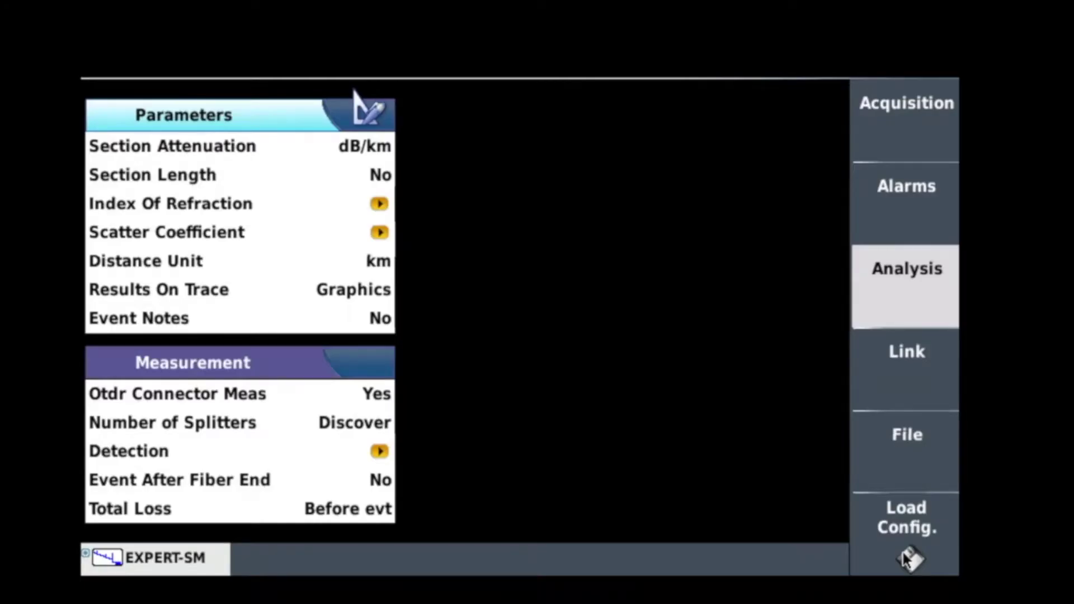
# Leave Results On Trace at Graphics and set OTDR connector measurement to No
pyautogui.click(145, 285)
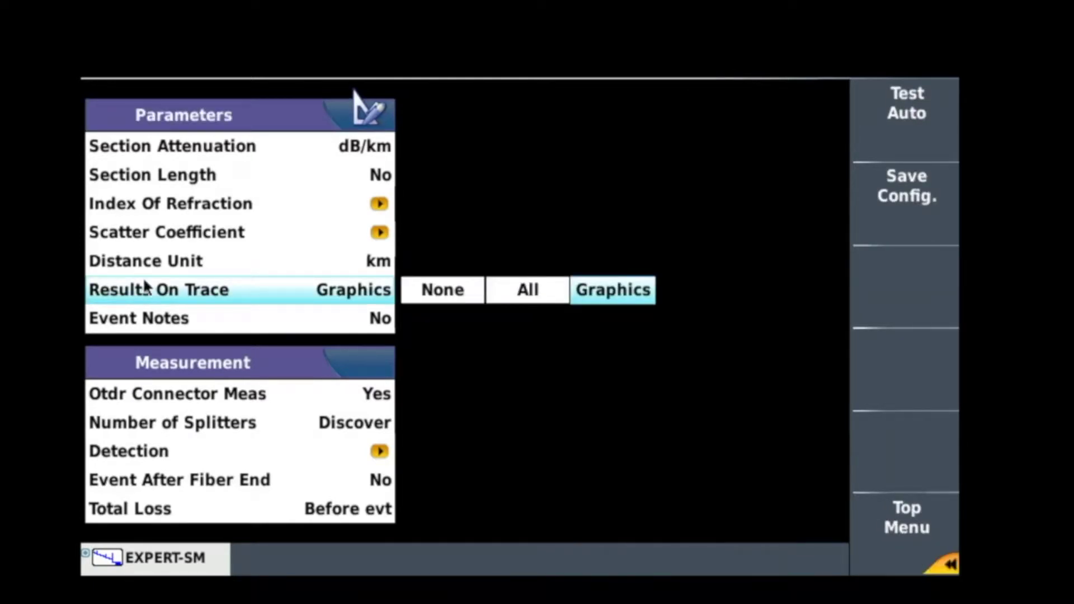
pyautogui.click(436, 300)
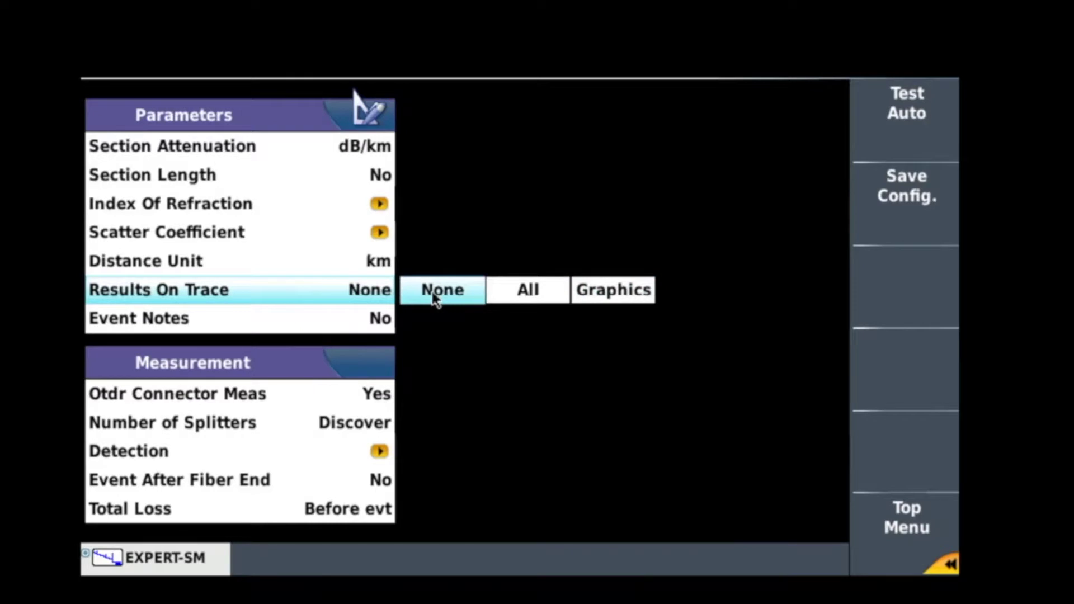
pyautogui.click(536, 306)
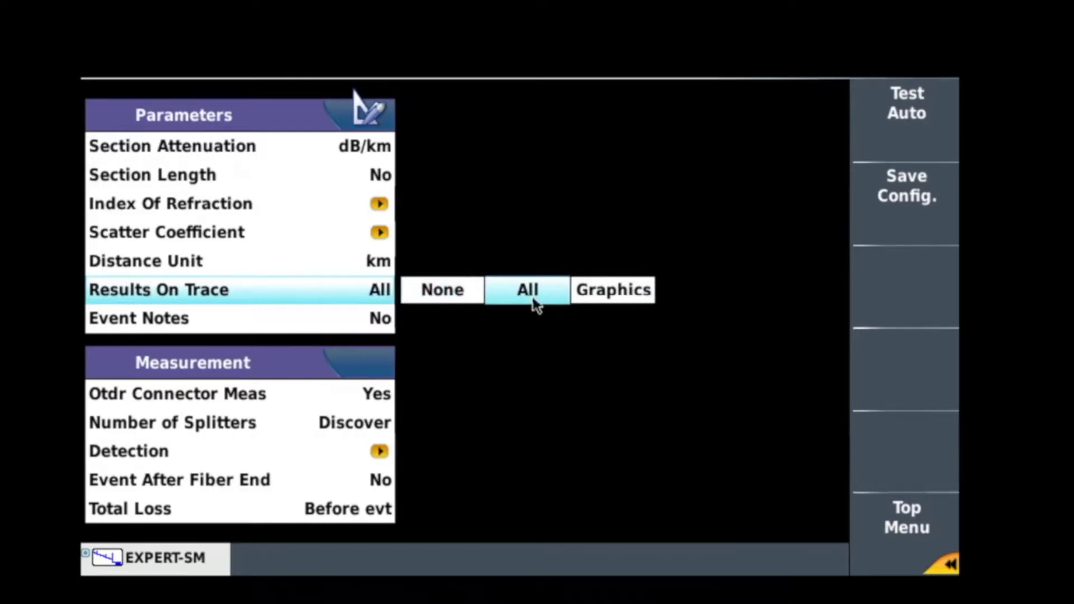
pyautogui.click(617, 303)
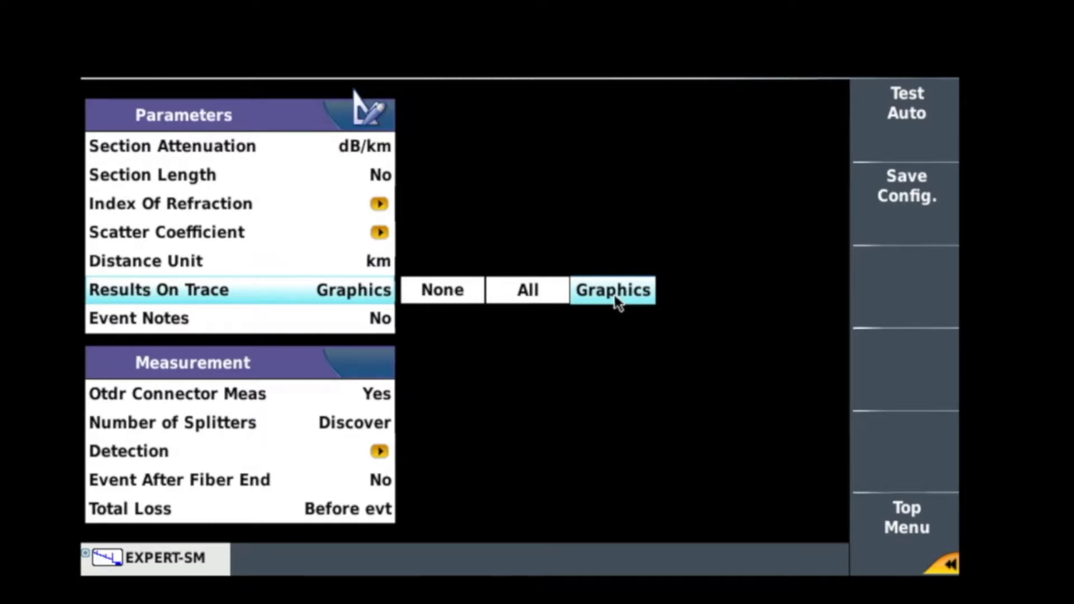
pyautogui.click(617, 302)
pyautogui.click(164, 398)
pyautogui.click(414, 392)
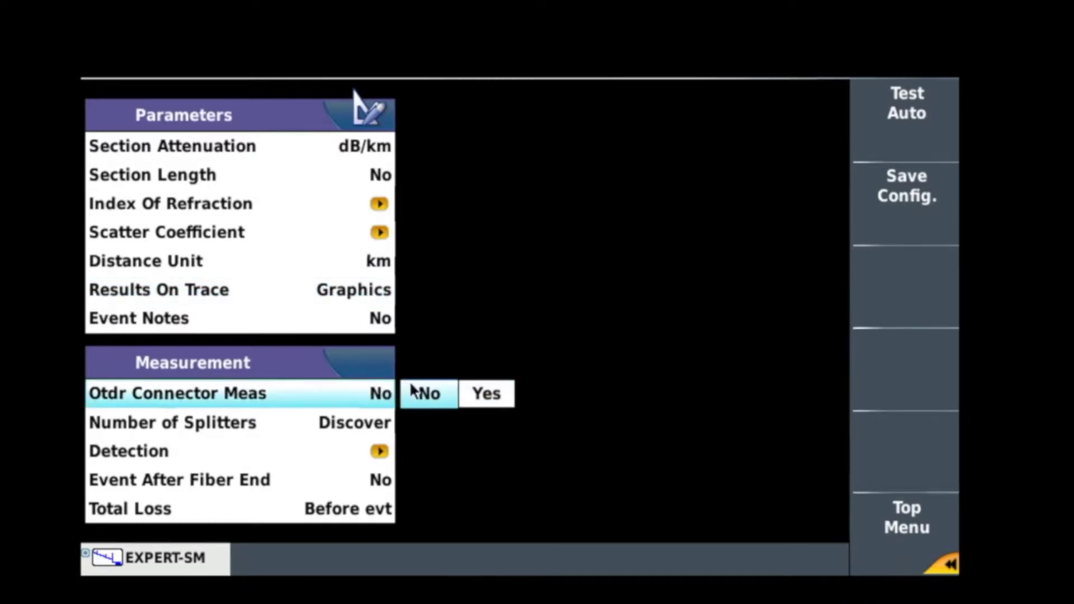
# Try None for the PON Number of Splitters, then set it back to Discover
pyautogui.click(176, 430)
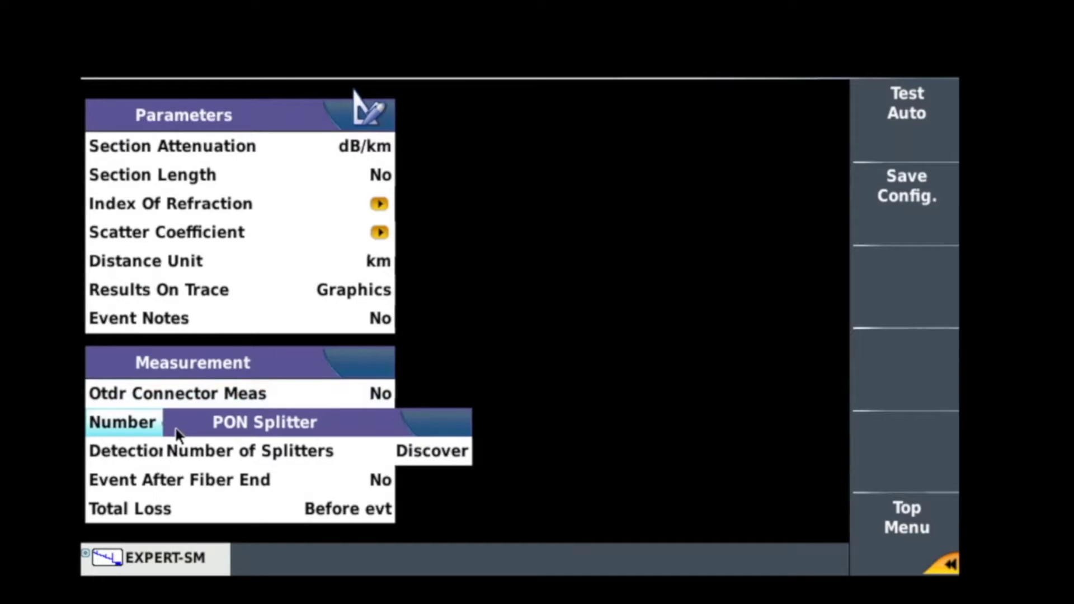
pyautogui.click(427, 456)
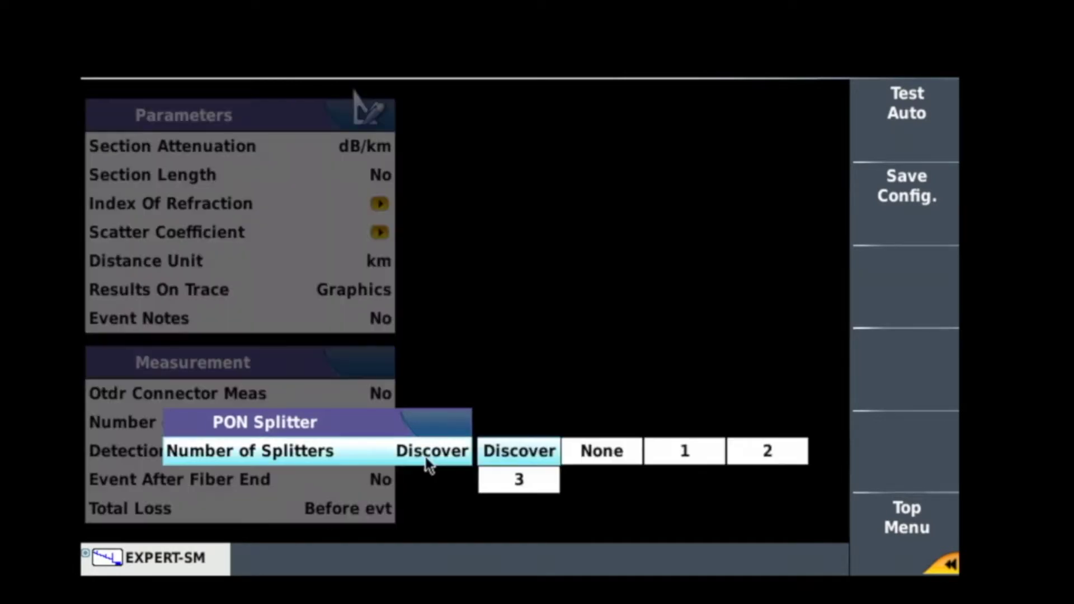
pyautogui.click(595, 455)
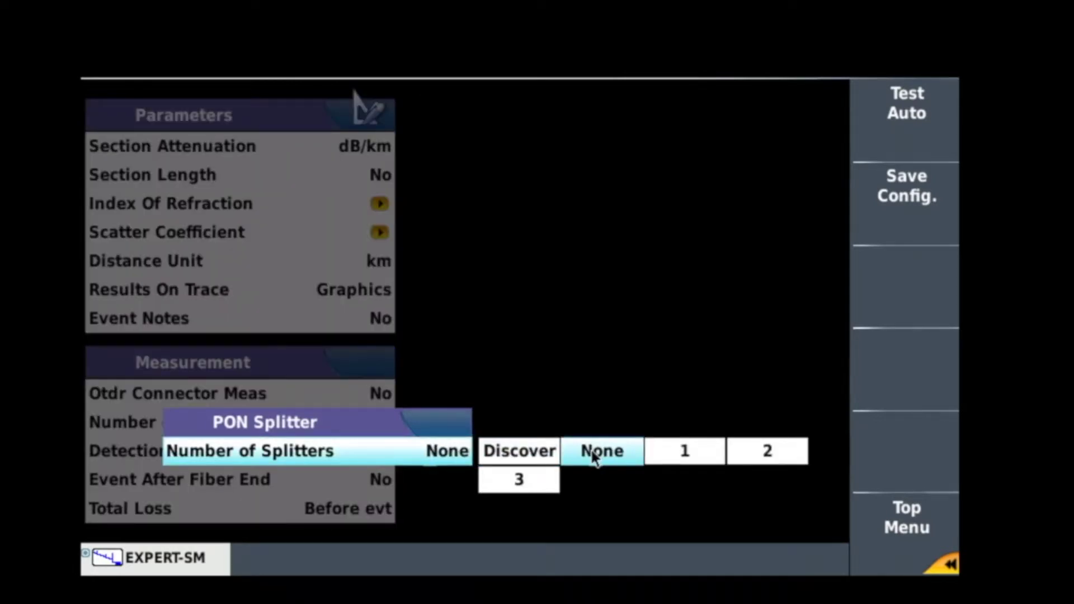
pyautogui.click(878, 535)
pyautogui.click(216, 422)
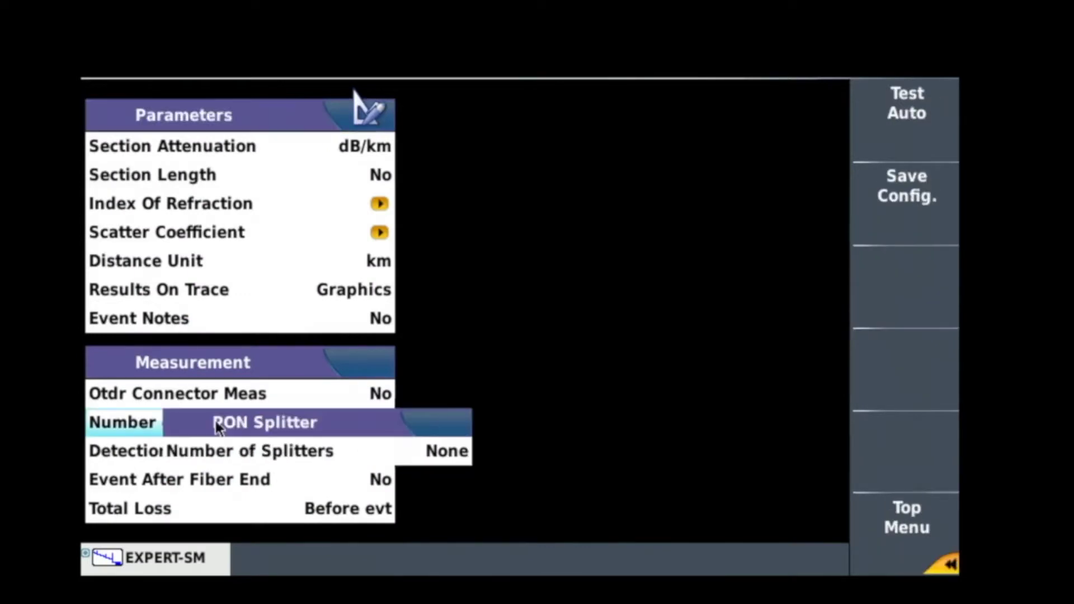
pyautogui.click(444, 460)
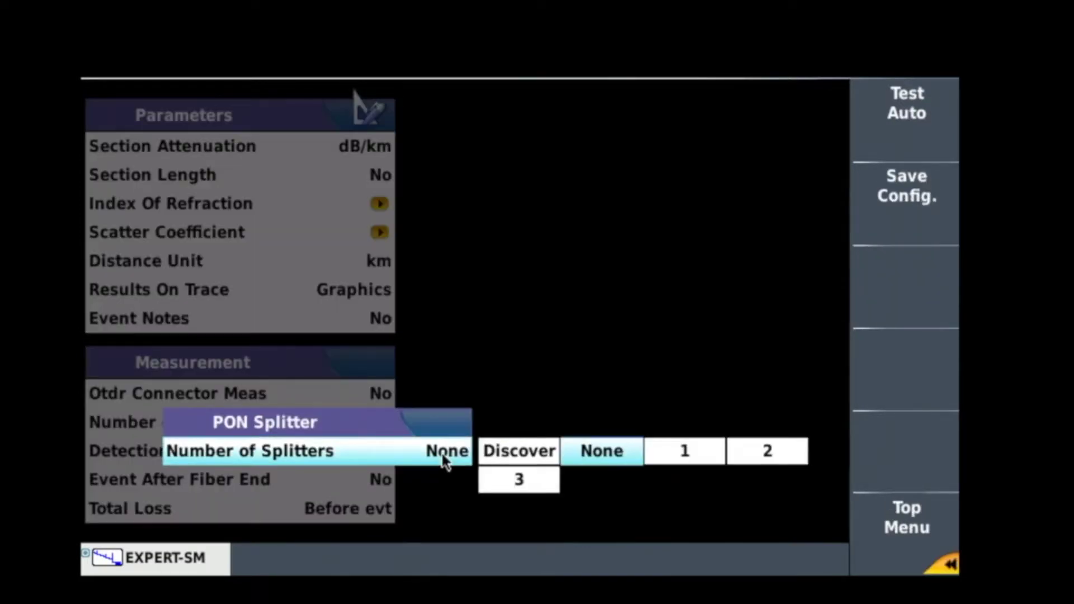
pyautogui.click(506, 459)
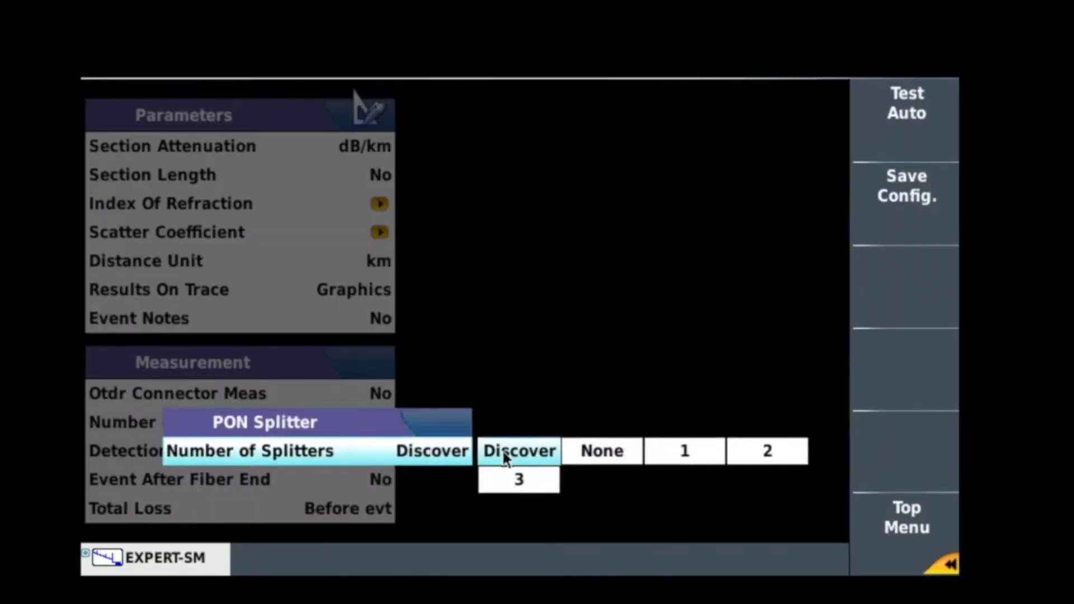
pyautogui.click(902, 545)
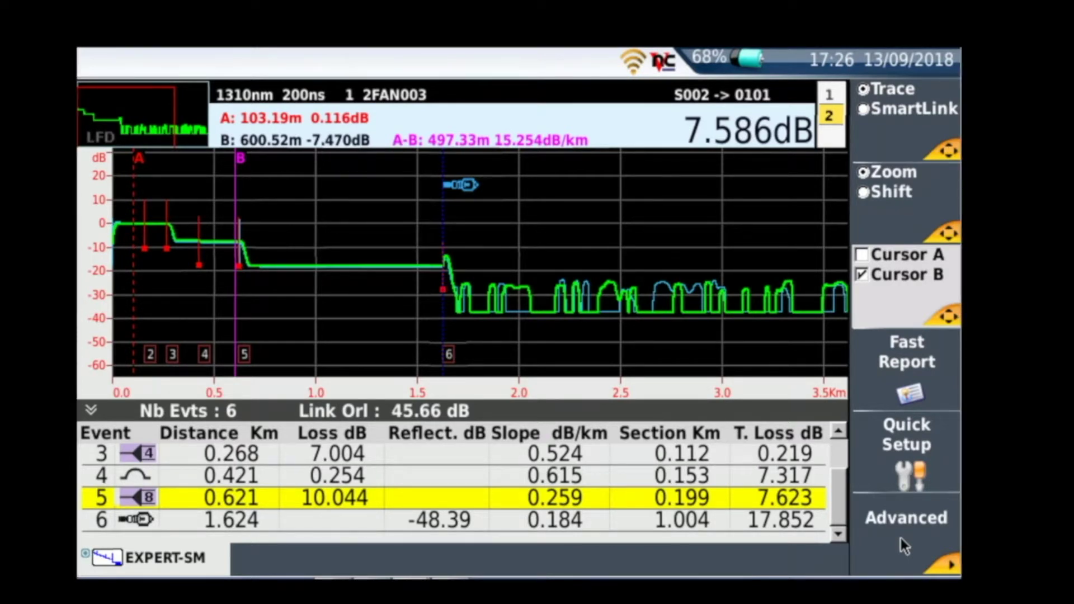
# Compare the 1625 and 1310 nm traces, then step marker B via event 4 and fibre end to event 1
pyautogui.click(827, 95)
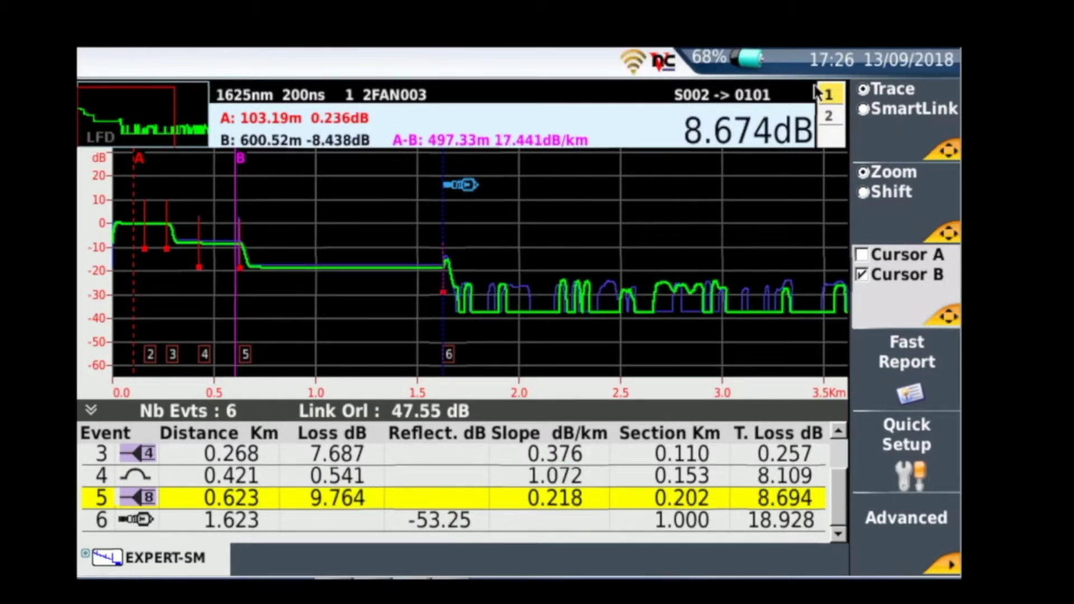
pyautogui.click(821, 98)
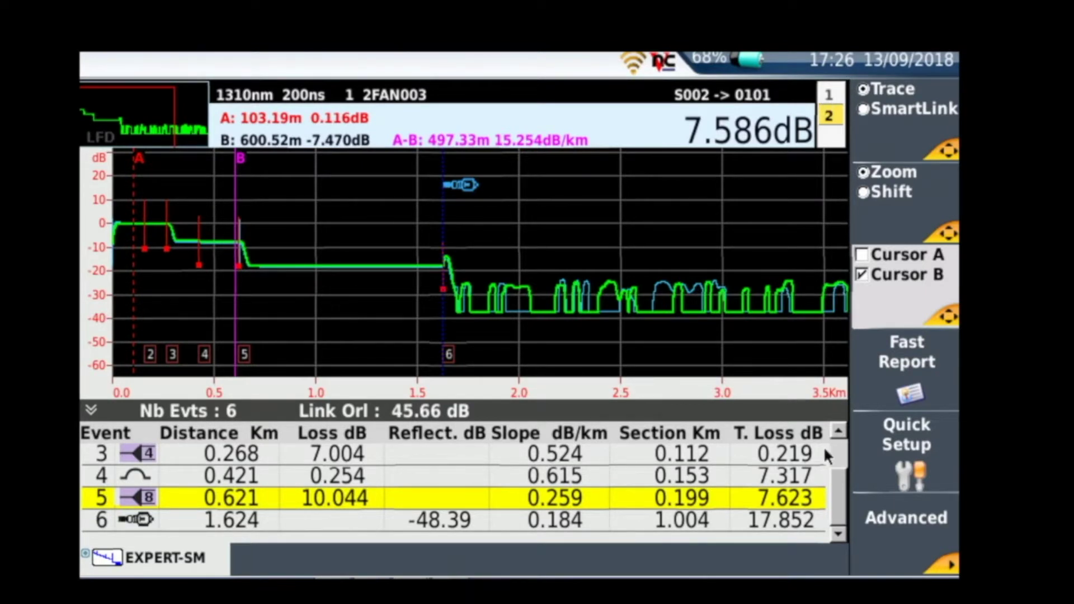
pyautogui.click(837, 430)
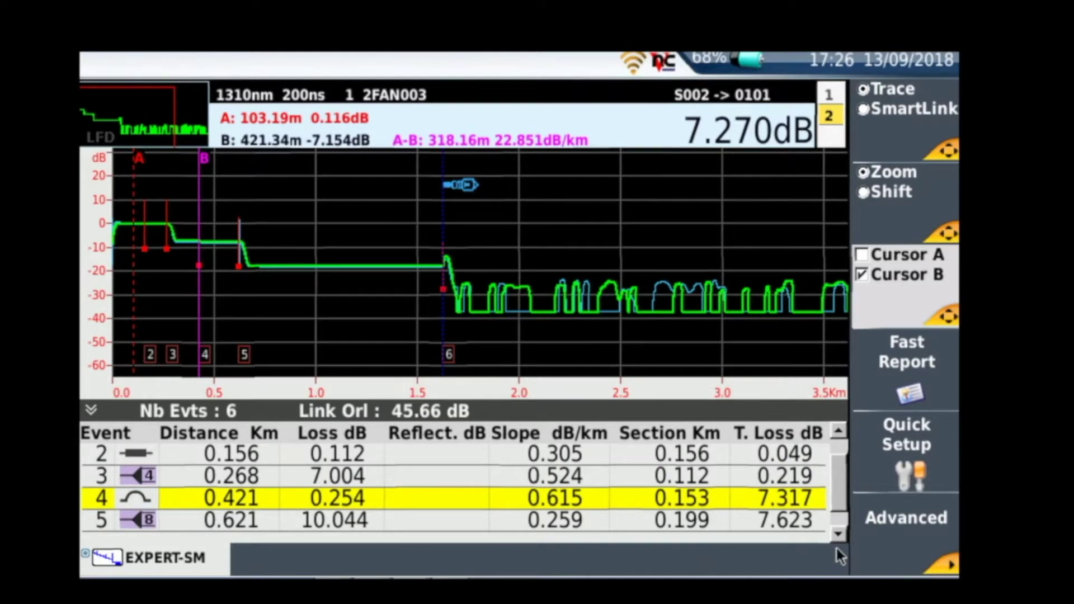
pyautogui.click(837, 535)
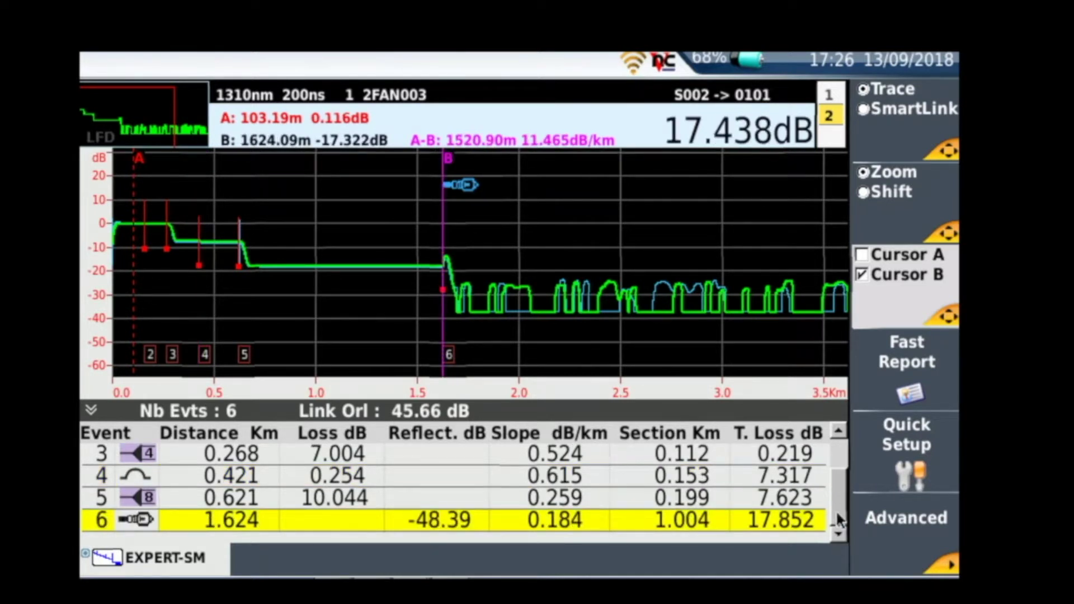
pyautogui.click(838, 430)
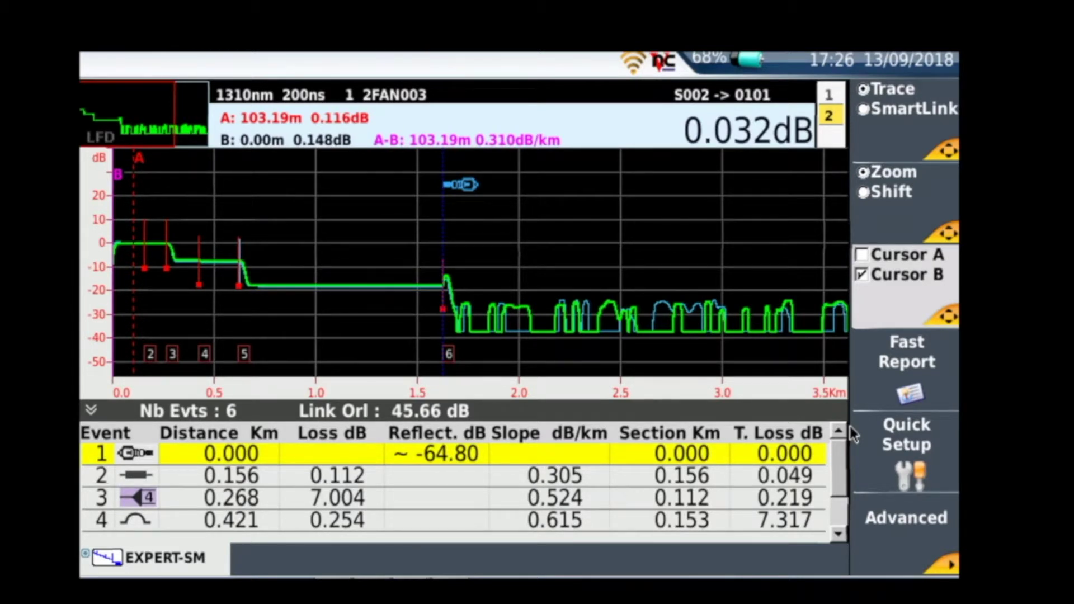
pyautogui.click(907, 105)
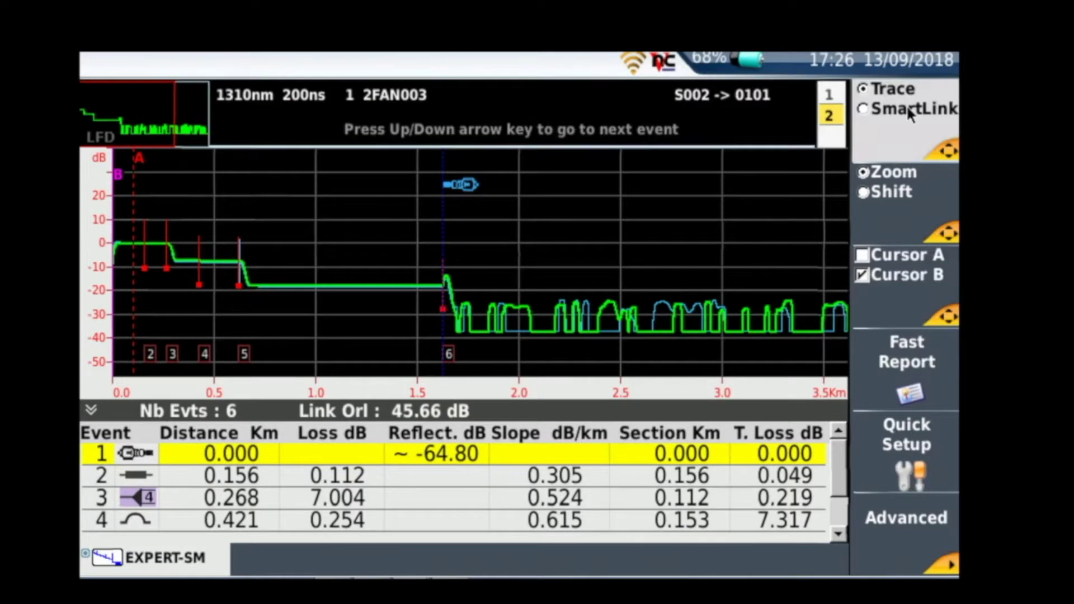
pyautogui.click(906, 105)
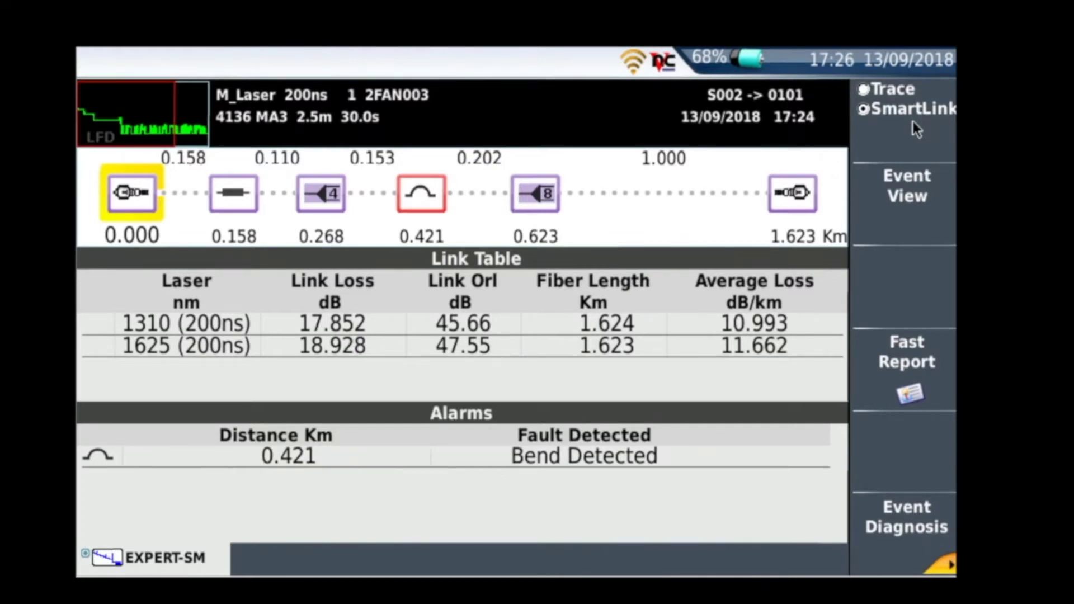
pyautogui.click(912, 121)
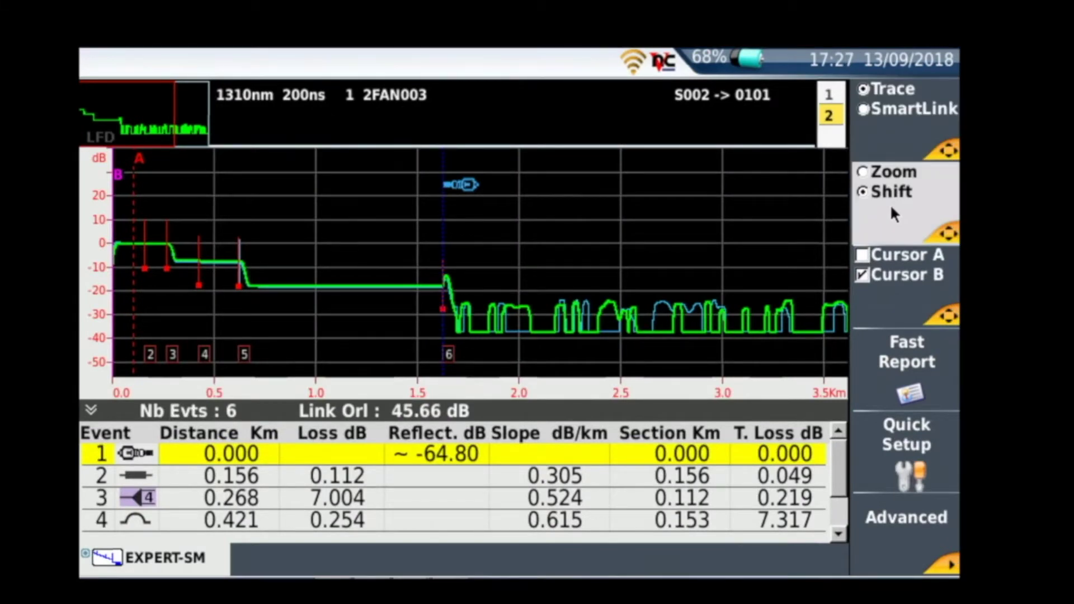
# Auto-zoom the trace onto the events and drag marker A to 141.52 m
pyautogui.click(877, 197)
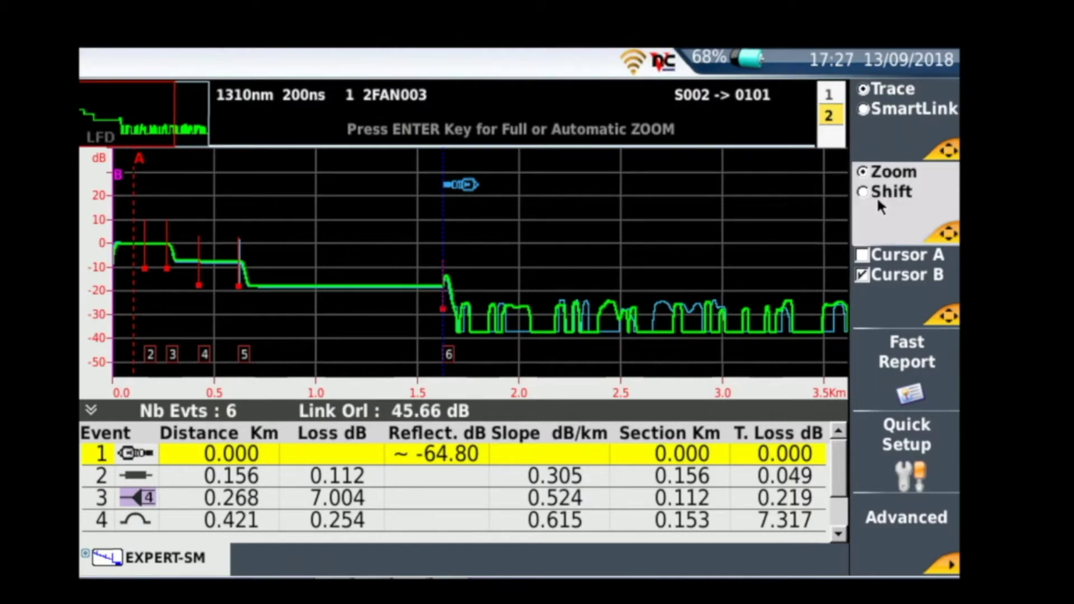
pyautogui.press('Return')
pyautogui.press('Return')
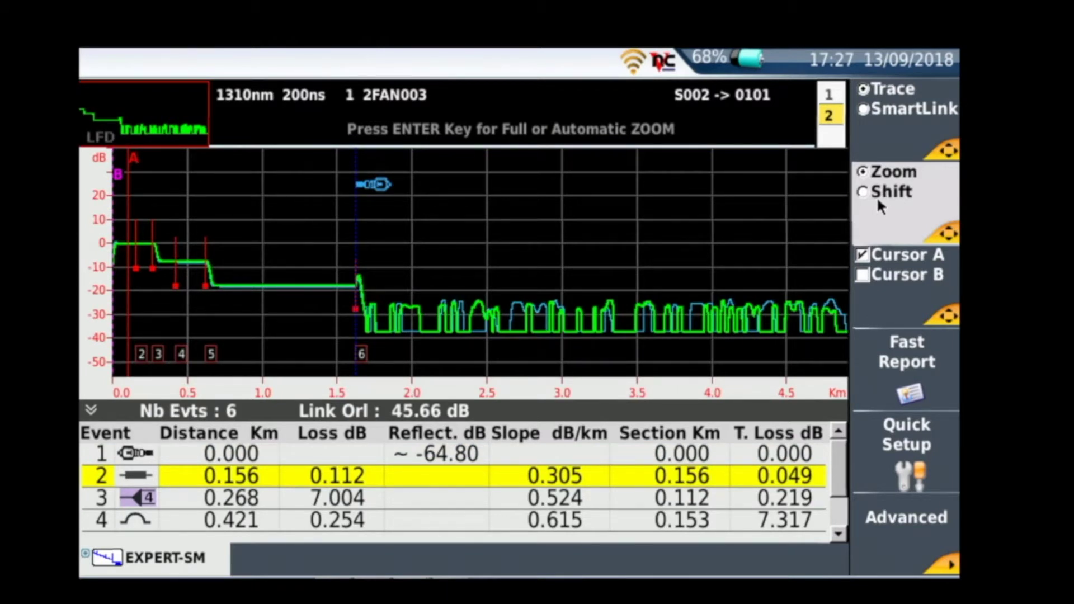
pyautogui.press('Return')
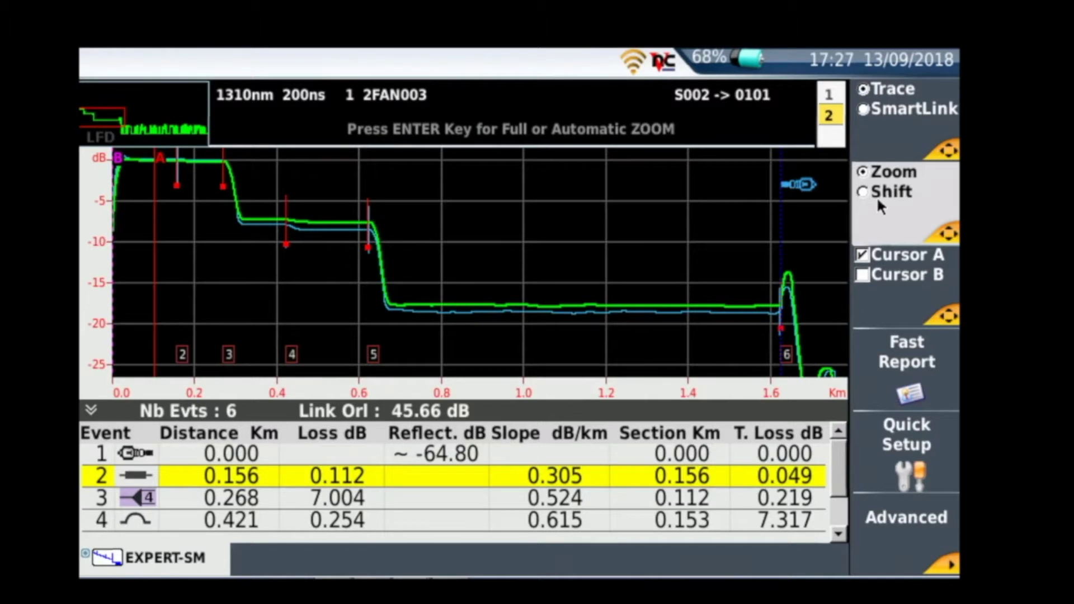
pyautogui.moveTo(168, 291); pyautogui.dragTo(145, 285)
# Put marker B at 413.71 m past the 1:4 splitter, giving A-B 272.19 m and 7.263 dB
pyautogui.click(896, 307)
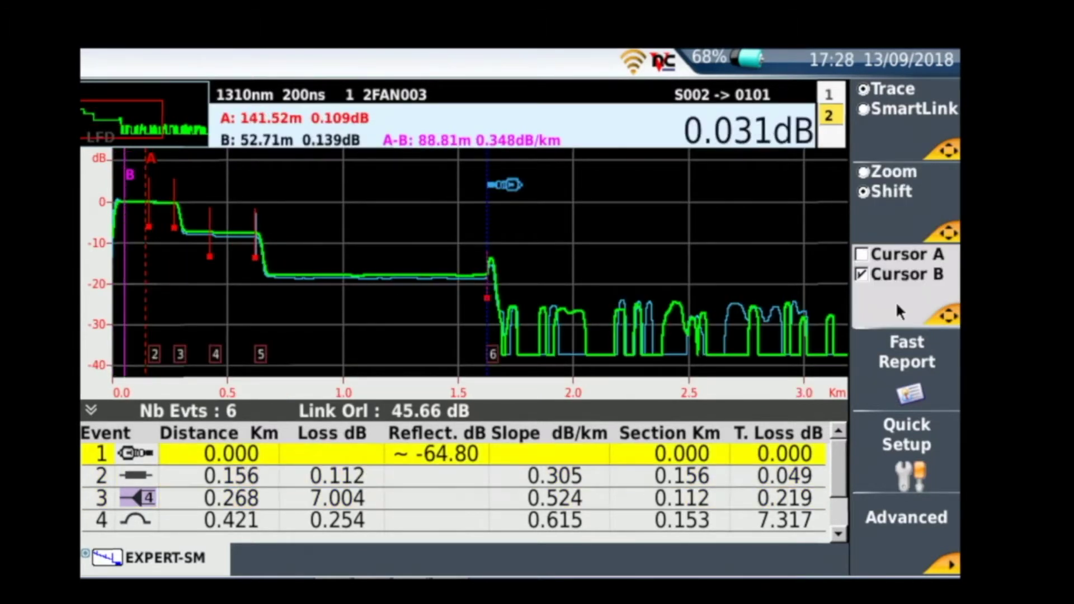
pyautogui.moveTo(130, 298); pyautogui.dragTo(206, 298)
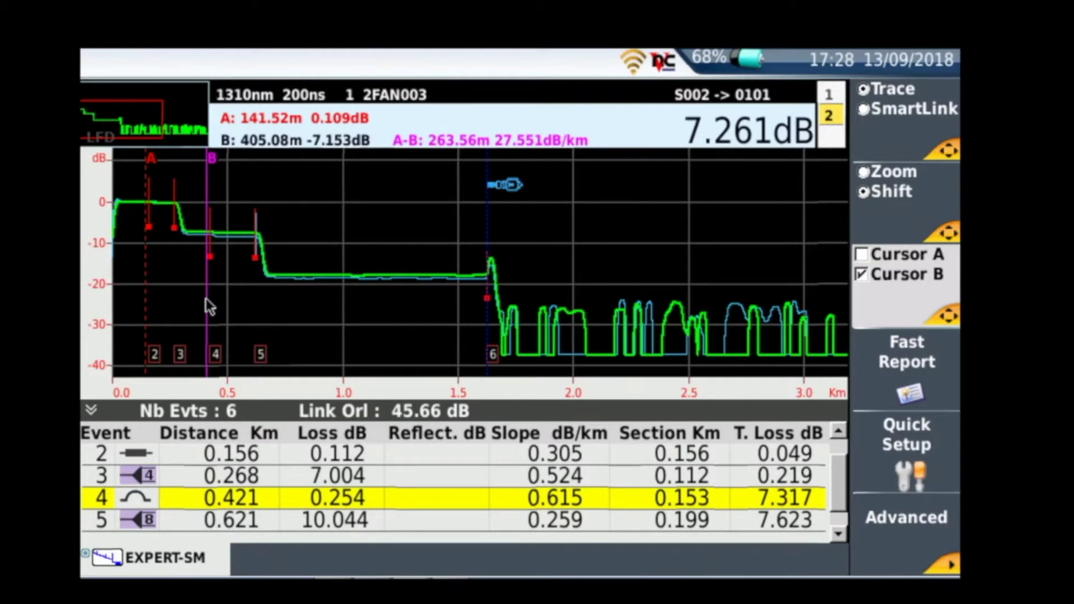
pyautogui.click(904, 207)
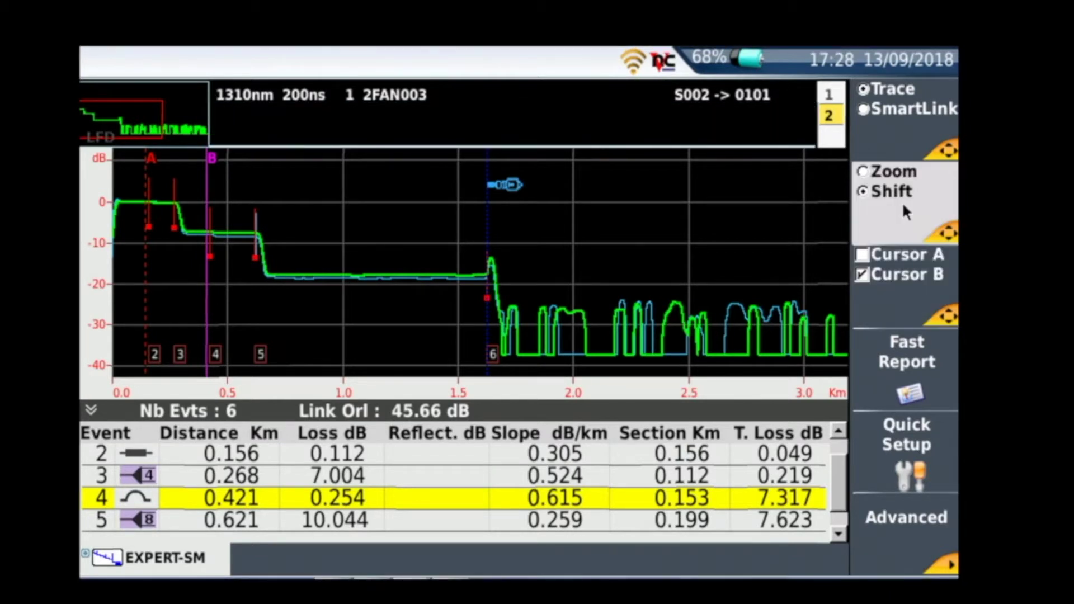
pyautogui.click(901, 210)
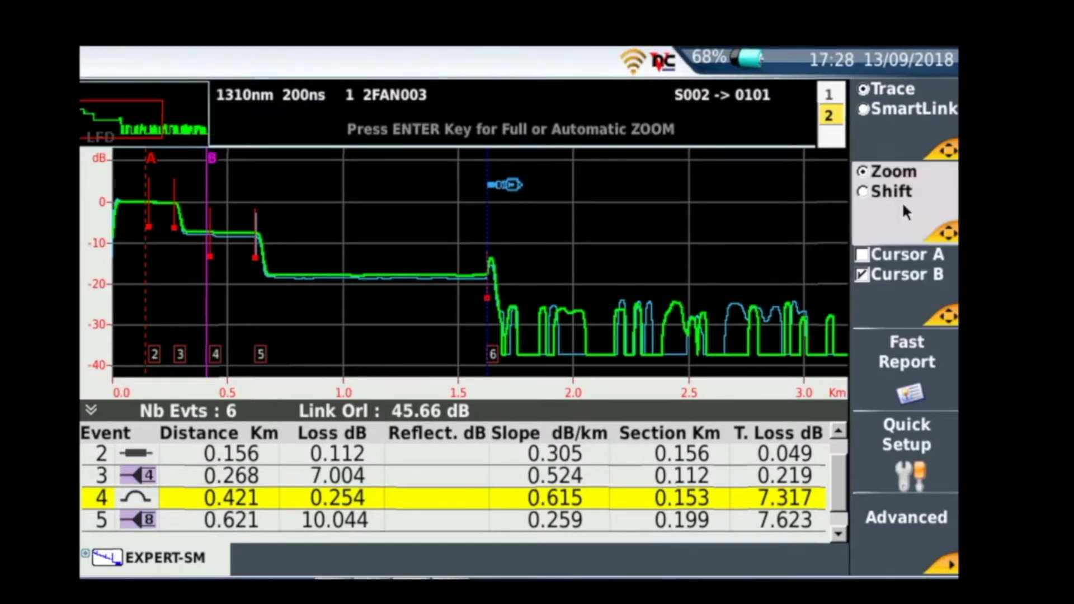
pyautogui.moveTo(327, 242); pyautogui.dragTo(378, 232)
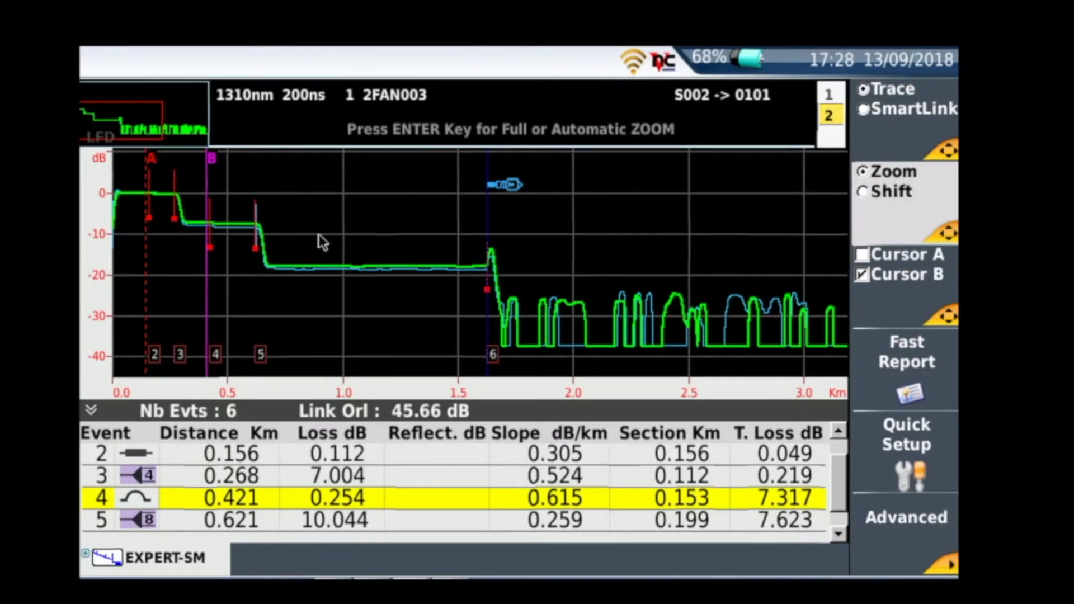
pyautogui.scroll(5, 354, 243)
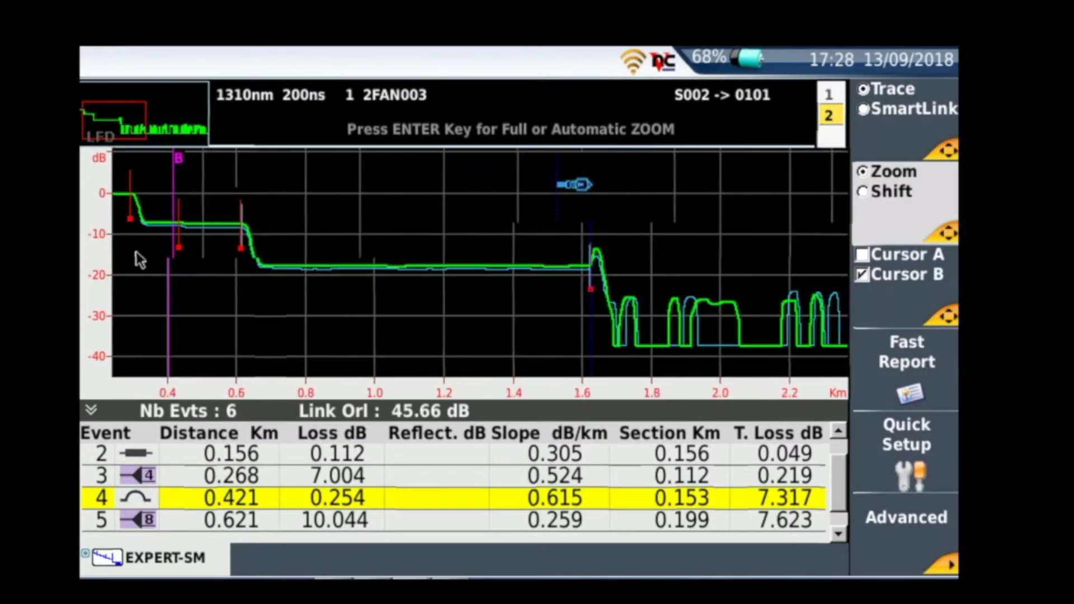
pyautogui.click(882, 210)
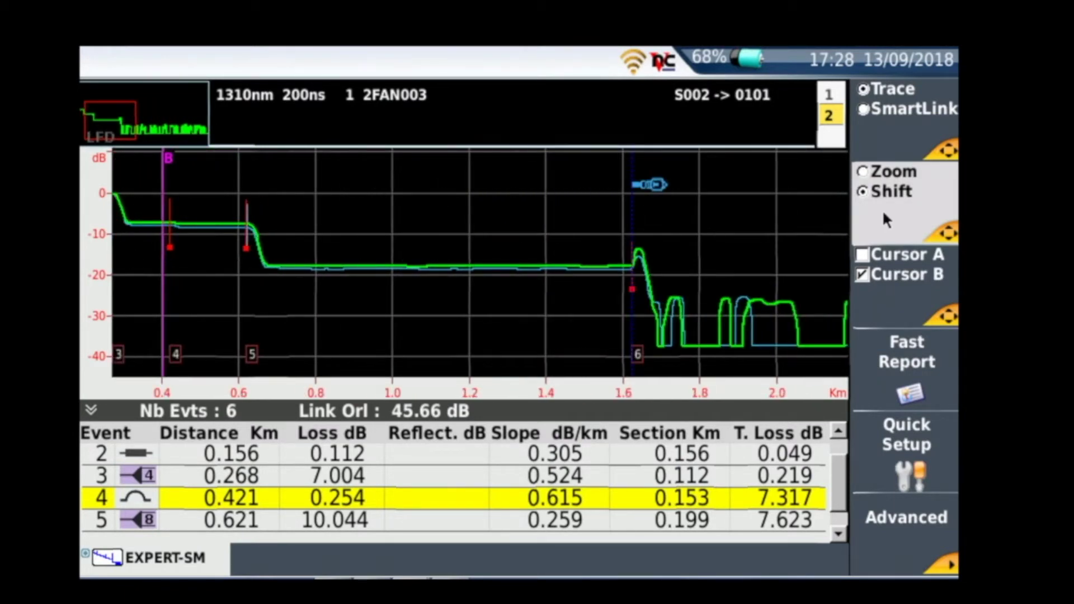
pyautogui.moveTo(413, 263); pyautogui.dragTo(585, 258)
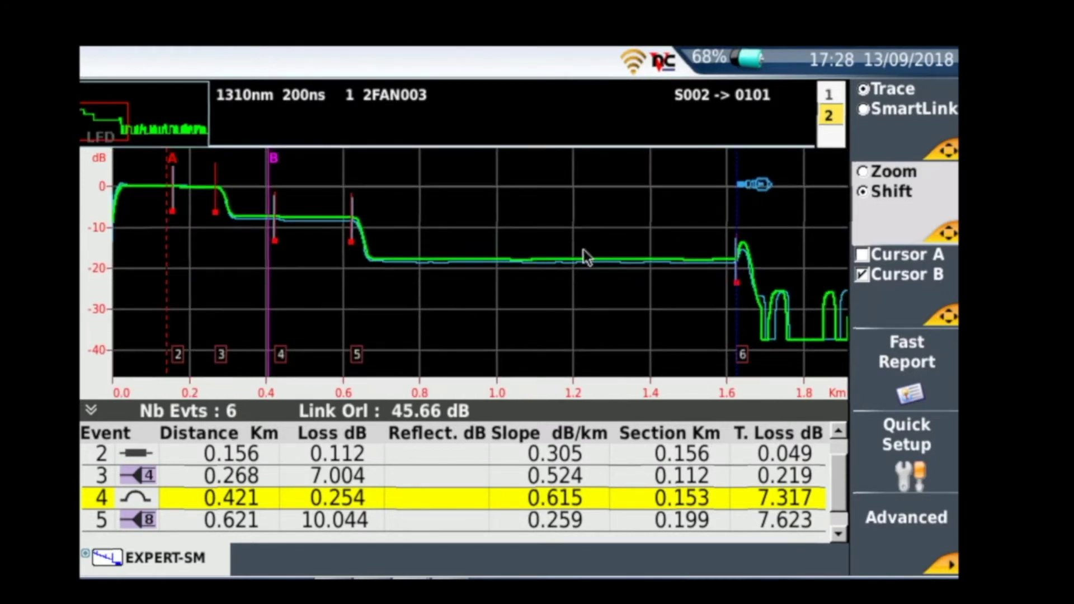
pyautogui.click(906, 287)
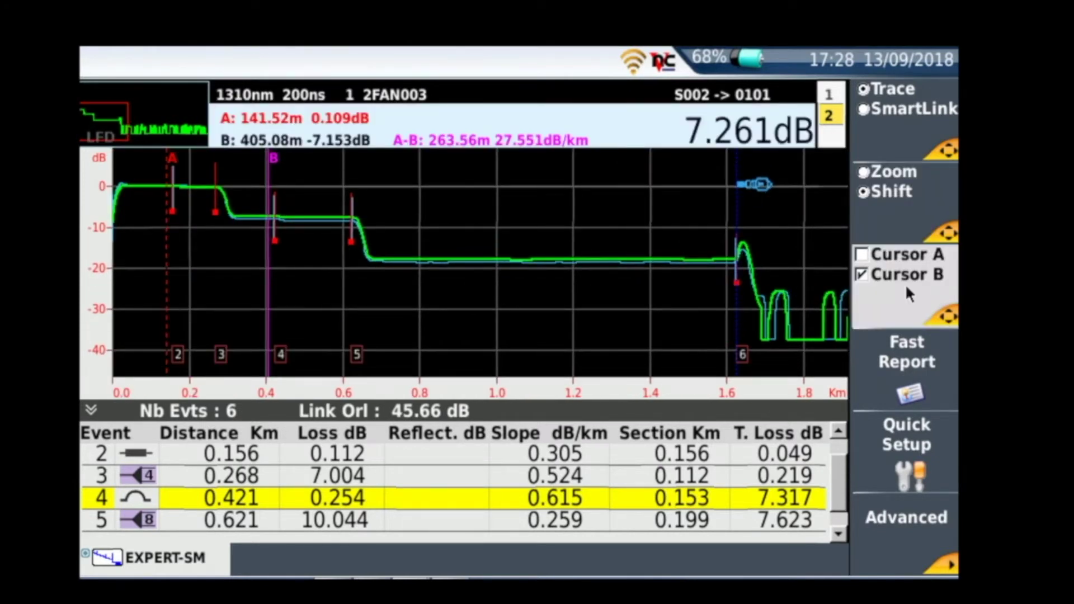
pyautogui.moveTo(271, 305)
pyautogui.mouseDown()
pyautogui.moveTo(290, 301)
pyautogui.moveTo(270, 297)
pyautogui.mouseUp()
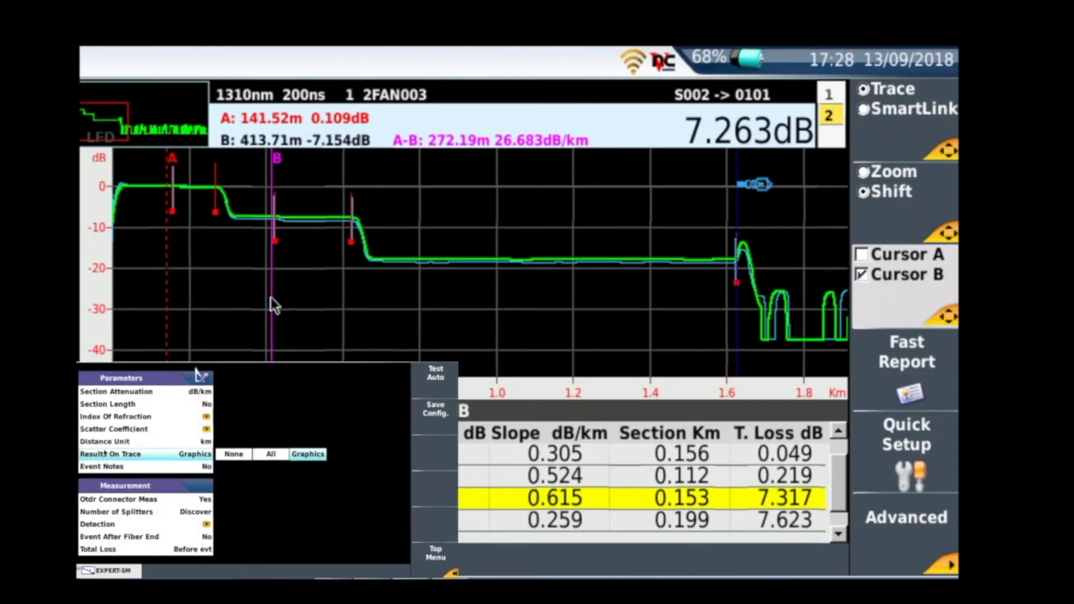
# Switch Results On Trace from Graphics to None in the analysis parameters
pyautogui.click(232, 454)
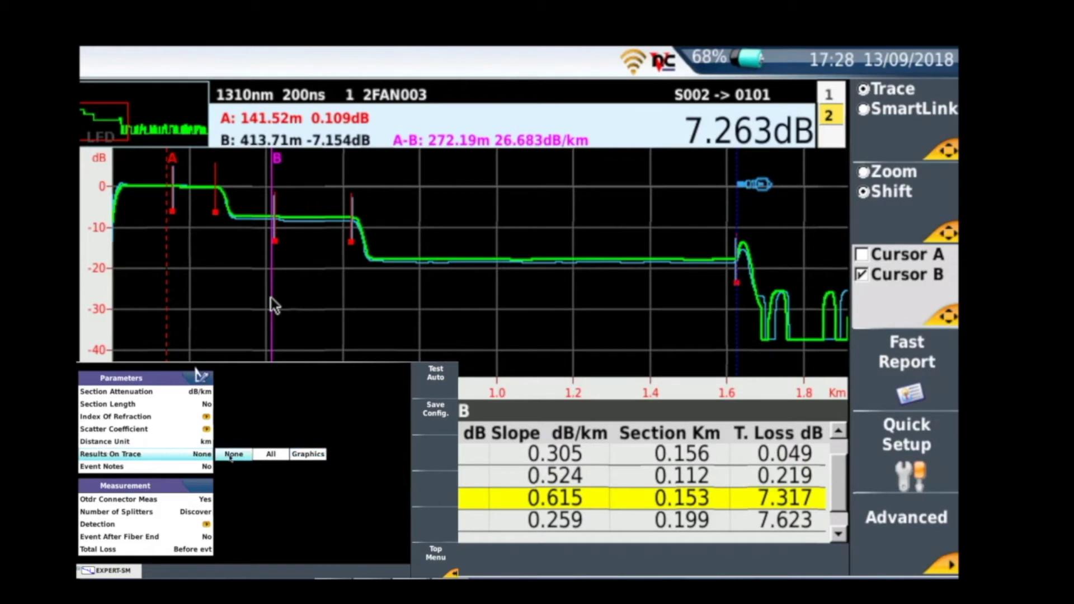